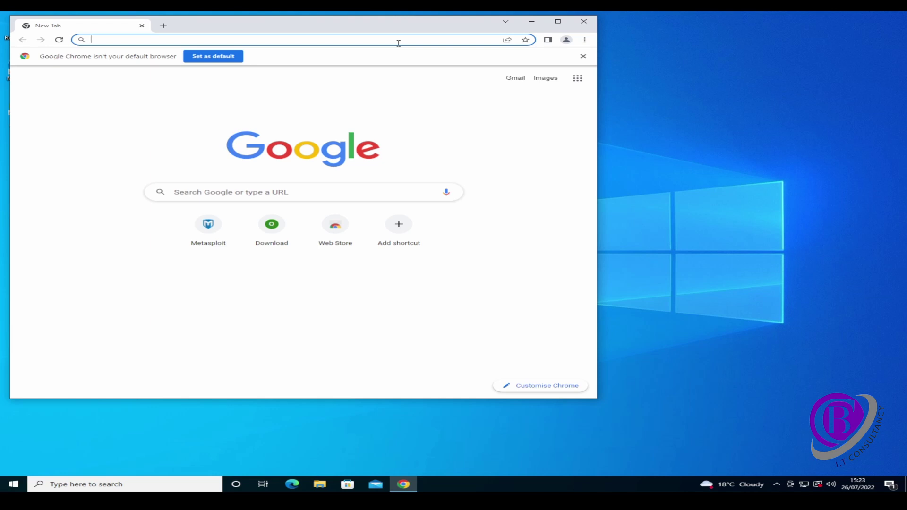
Step: Search Google for "shadowprotect recovery environment", accept all cookies and maximise the browser window
text(shadowprotect)
key(Down)
key(Down)
key(Return)
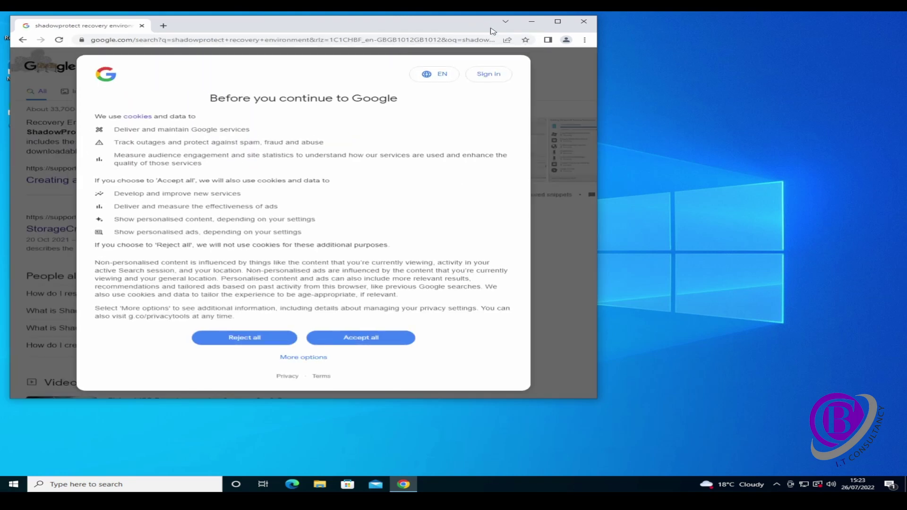
click(373, 338)
click(565, 23)
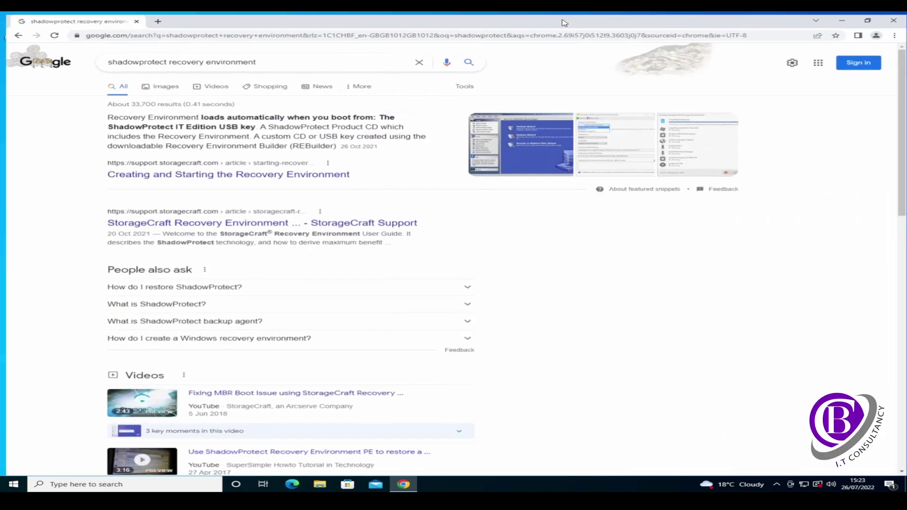
Step: Open the StorageCraft Recovery Environment User Guide result and go to its chapter on creating and starting the Recovery Environment
click(239, 223)
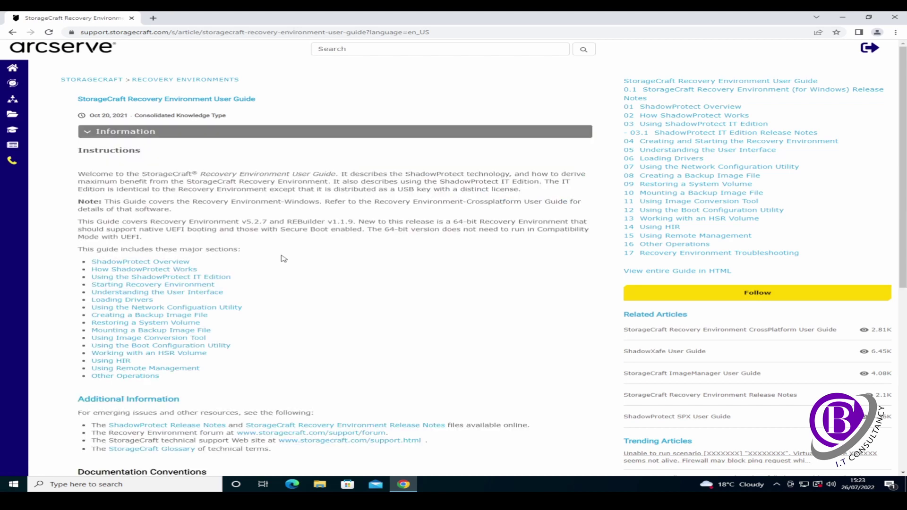
scroll(283, 259, down, 5)
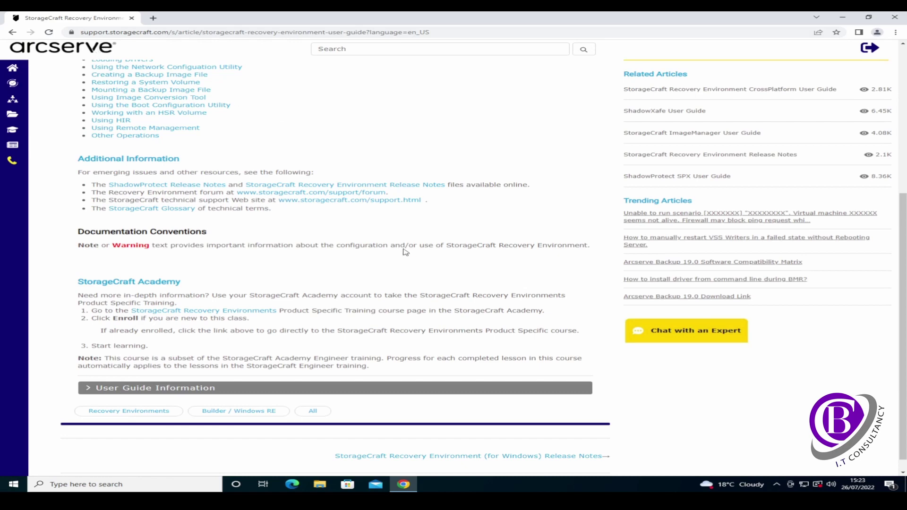
scroll(458, 239, up, 15)
click(456, 239)
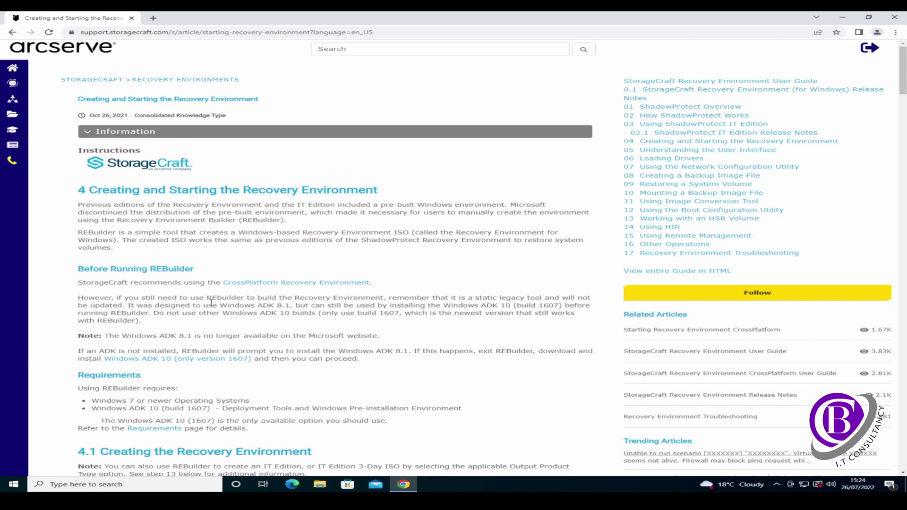
scroll(212, 302, down, 1)
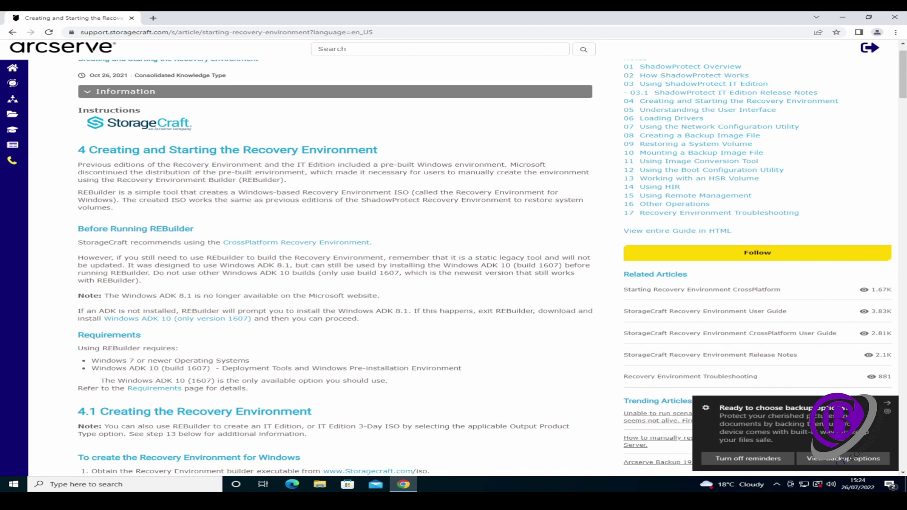
click(888, 404)
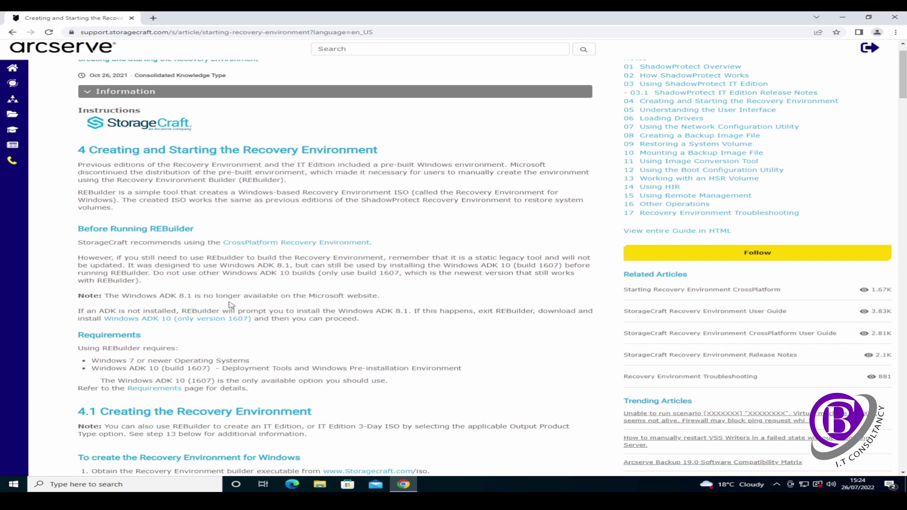
scroll(231, 305, down, 3)
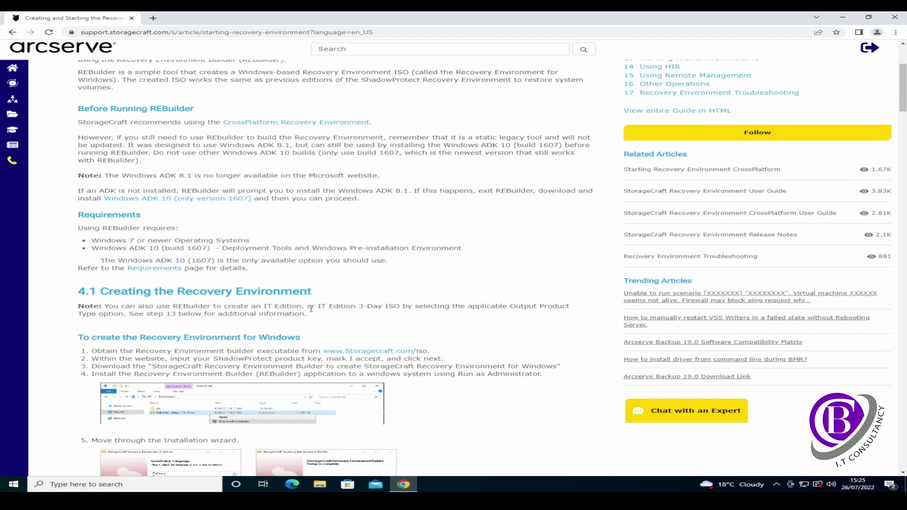
drag(423, 351, 321, 354)
key(ctrl+c)
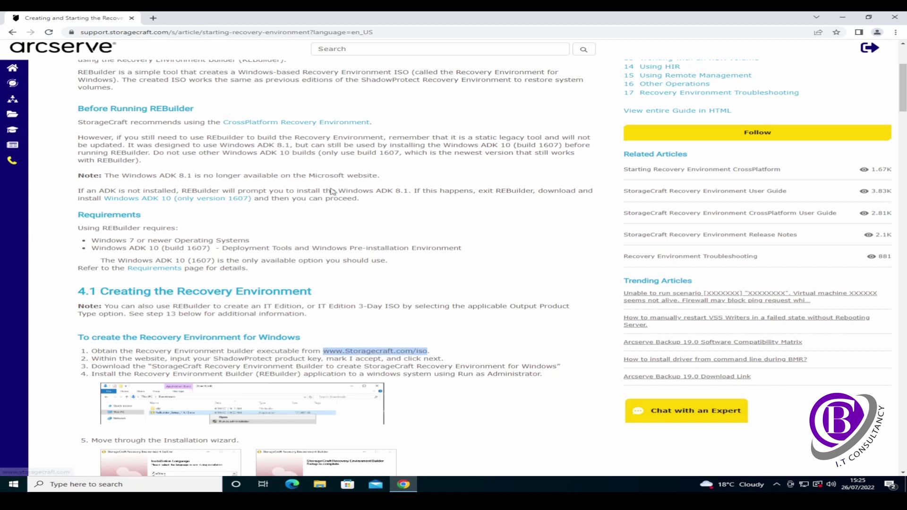
click(153, 18)
key(ctrl+v)
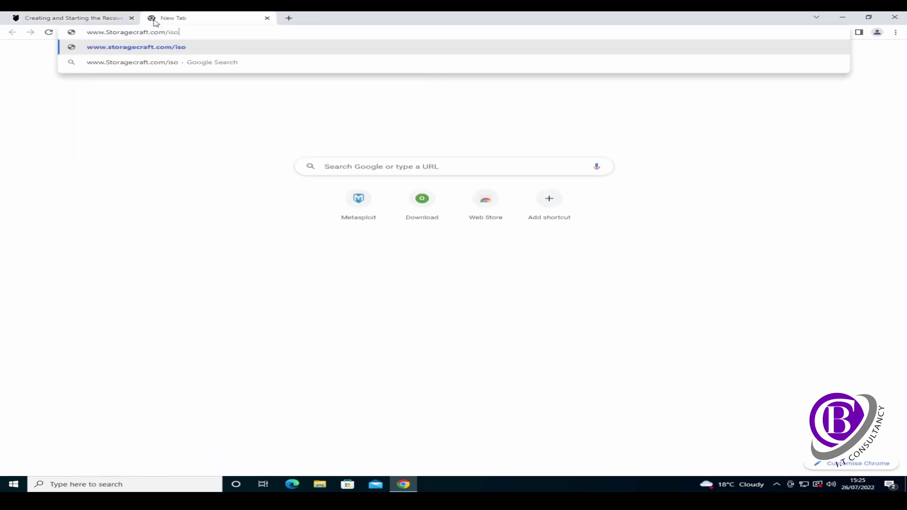
key(Return)
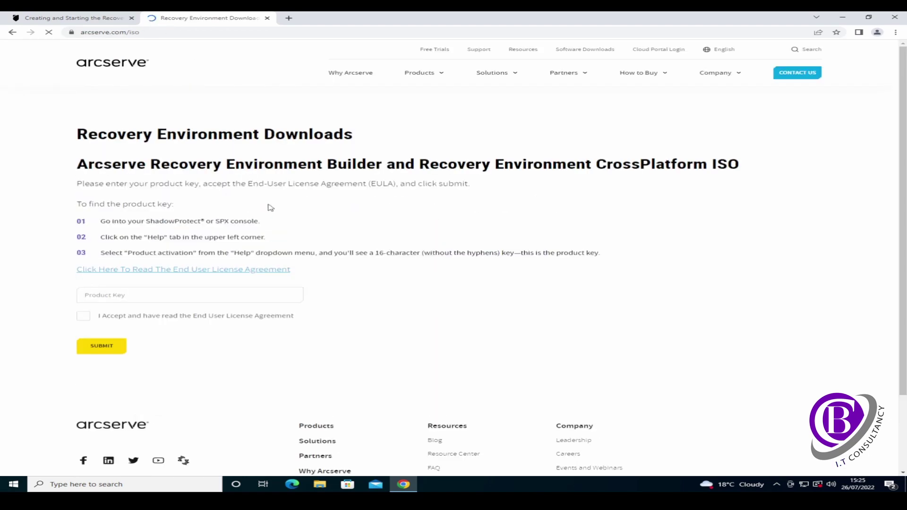
Step: Enter the product key, accept the End User License Agreement and submit the download form
click(191, 298)
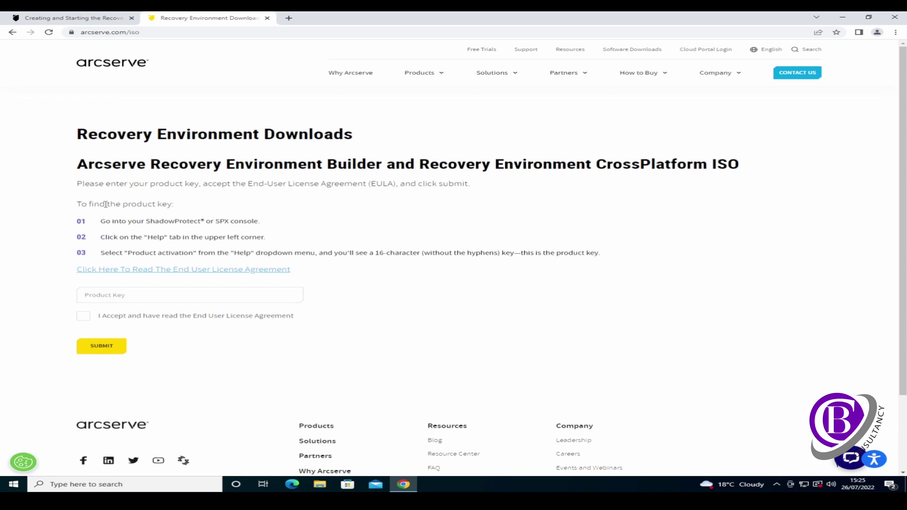
click(158, 299)
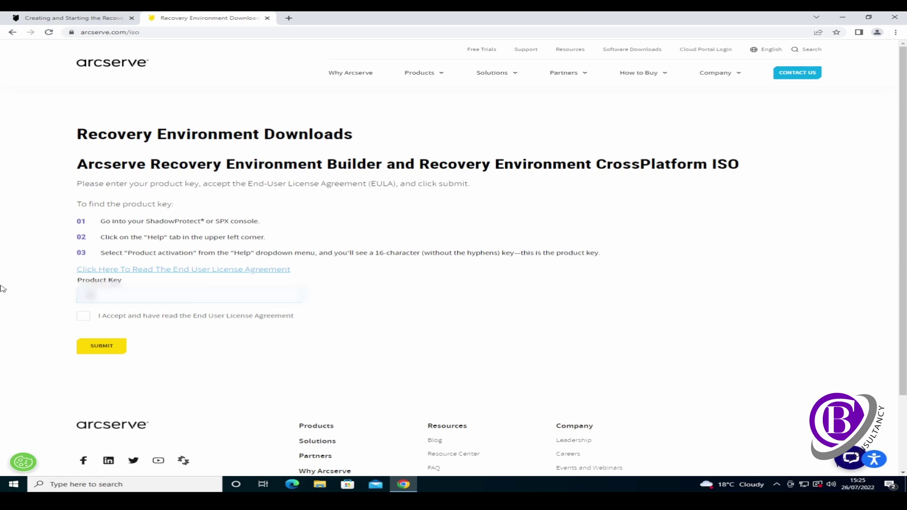
text(AAAAAAA)
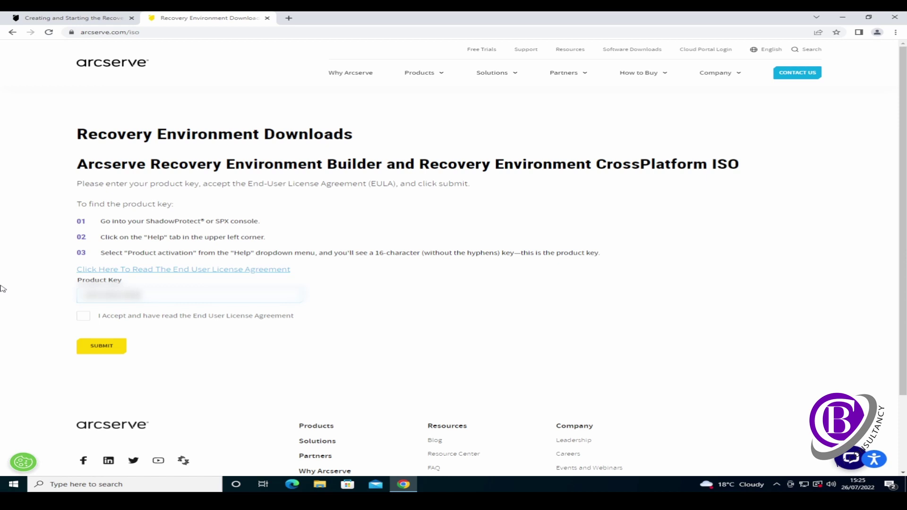
text(AA)
click(85, 318)
click(101, 348)
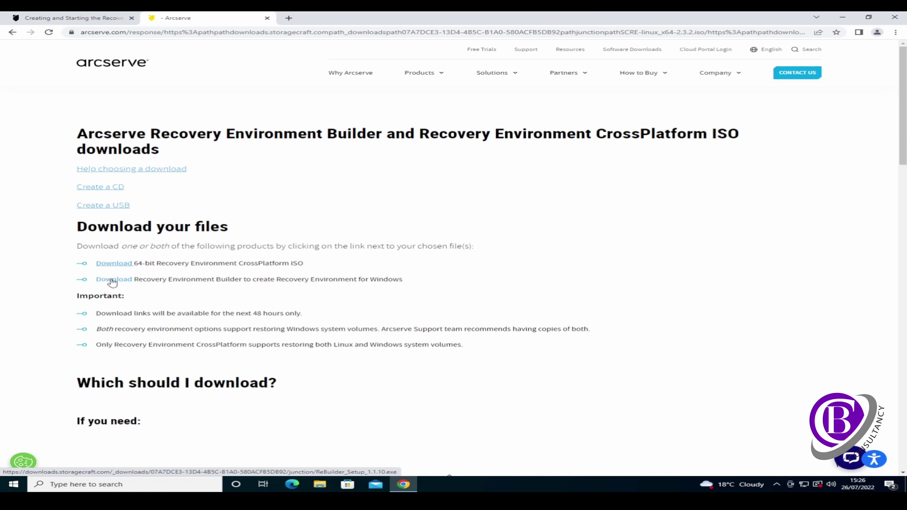
Step: Download the Recovery Environment Builder for Windows, run its setup file and minimise the browser
click(112, 282)
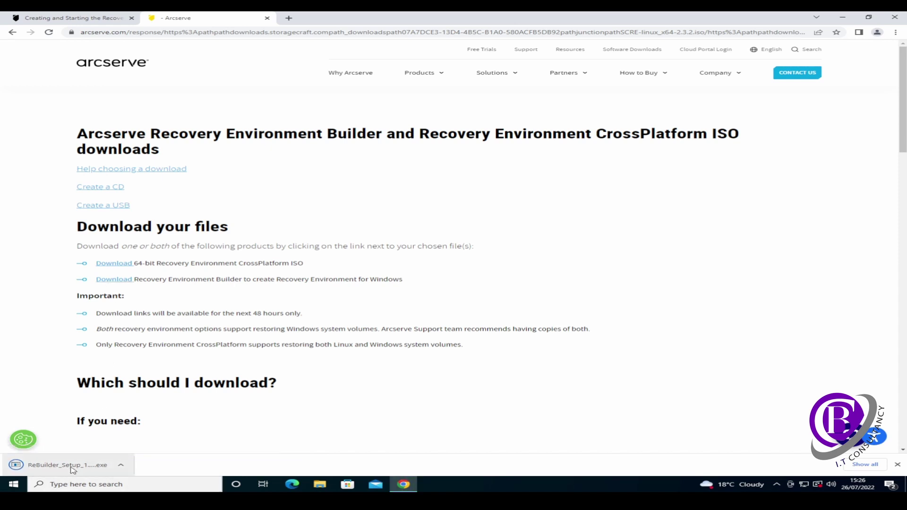
click(74, 467)
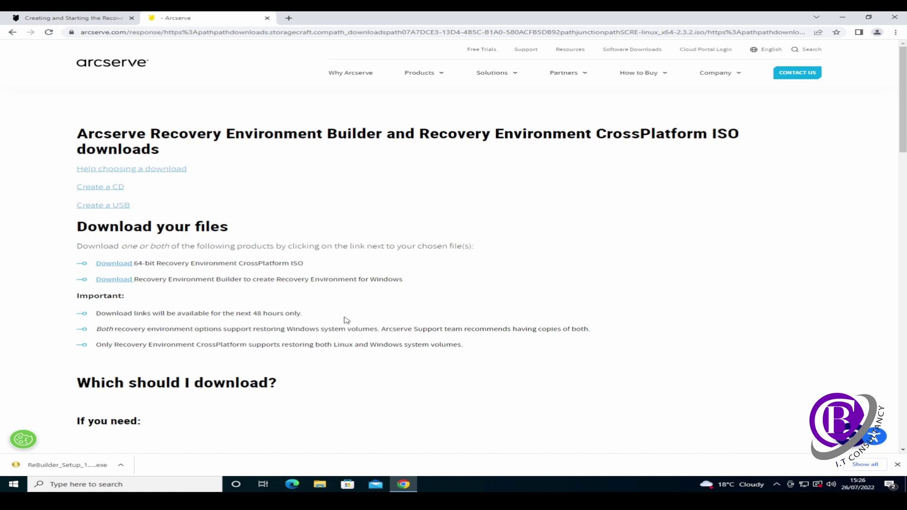
click(843, 20)
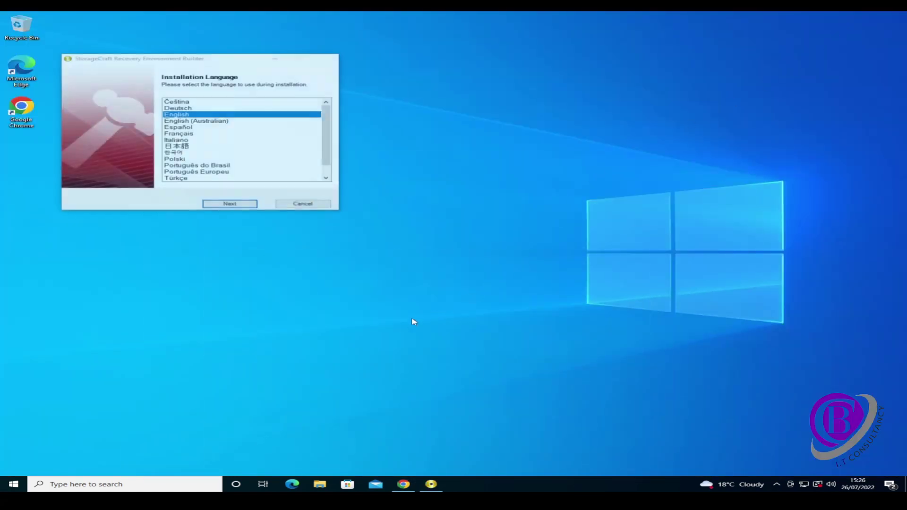
Step: Install the Recovery Environment Builder in English to the default folder, accepting the license terms and allowing changes to the device
click(229, 204)
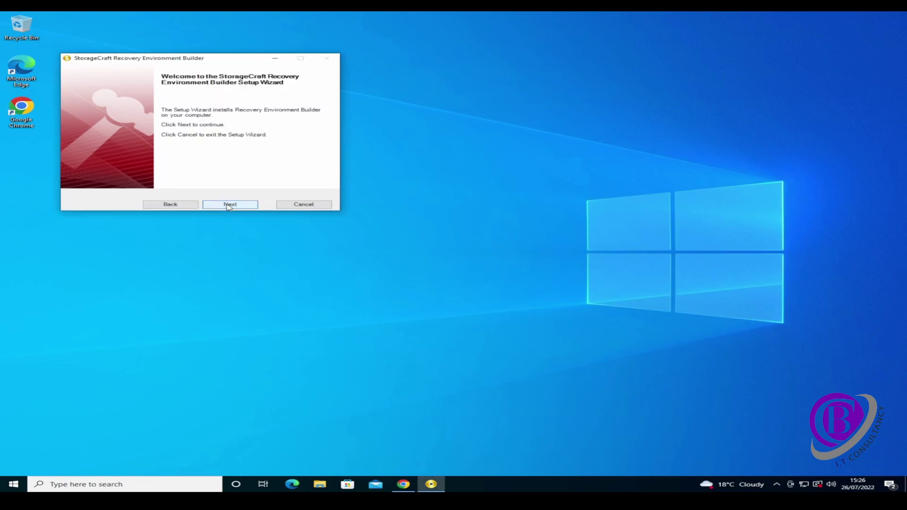
click(229, 205)
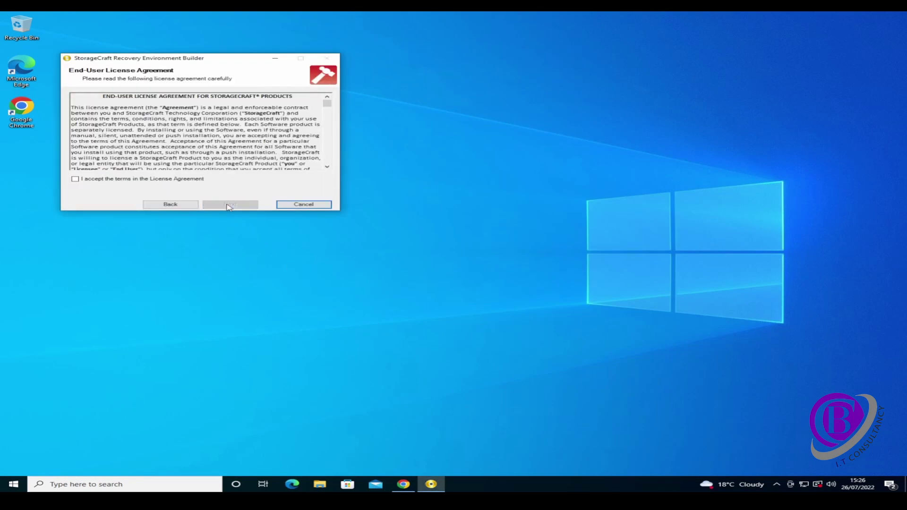
click(172, 179)
click(227, 207)
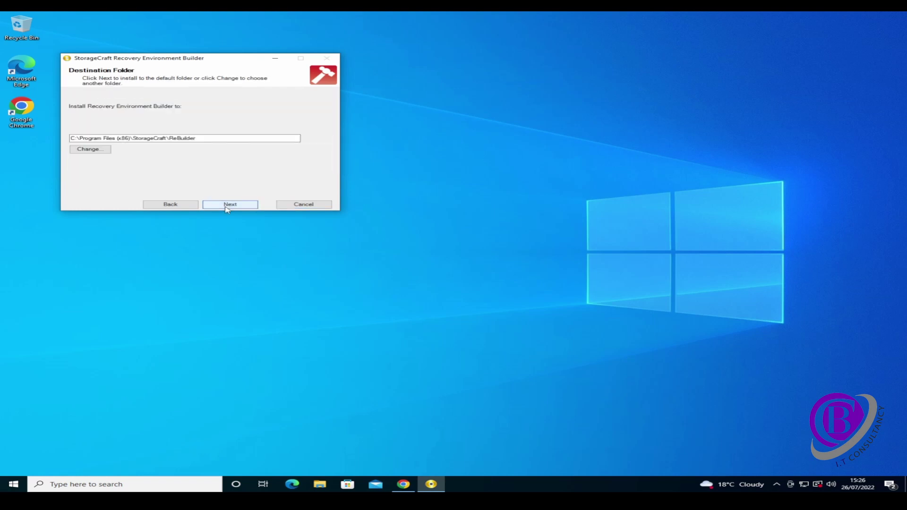
click(230, 204)
click(229, 205)
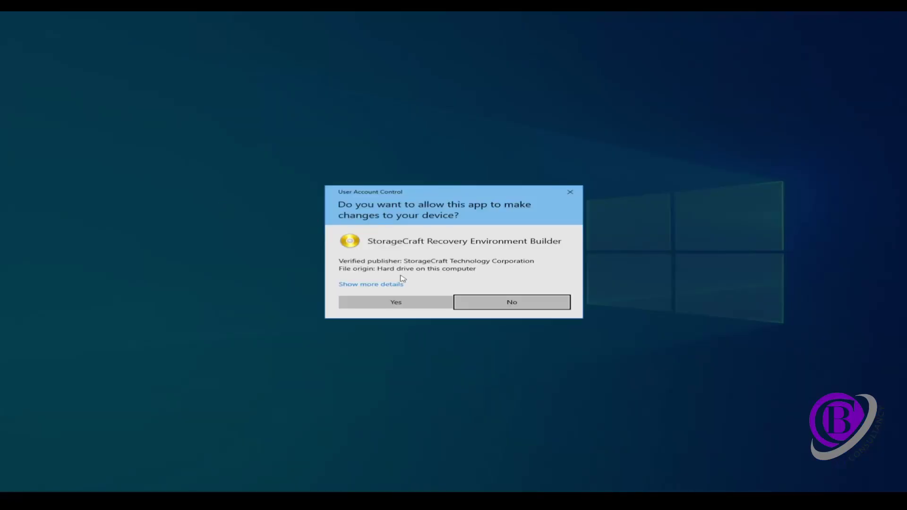
click(390, 305)
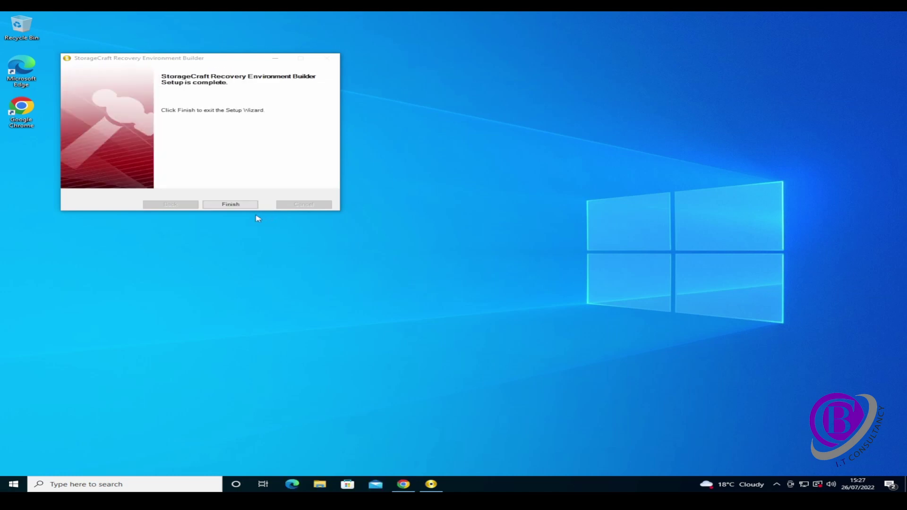
click(237, 204)
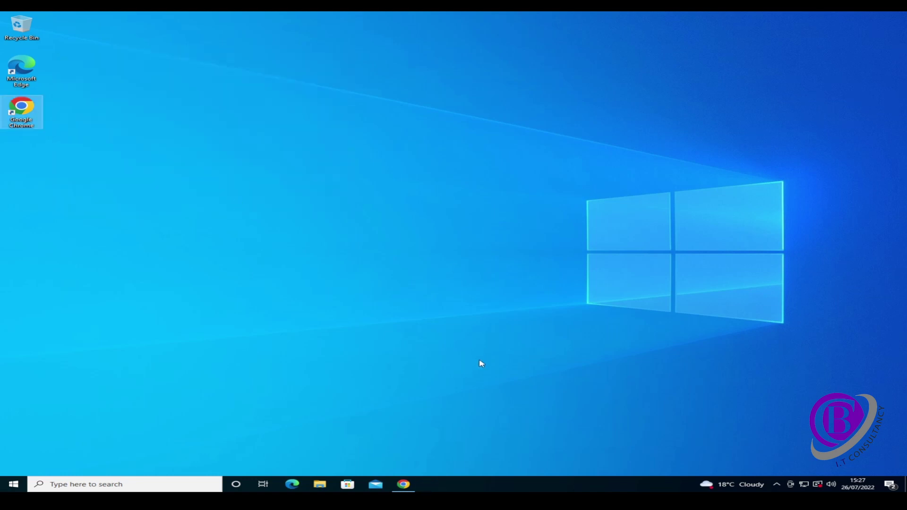
Step: Launch the newly installed Recovery Environment Builder and allow it to make changes to the device
key(super)
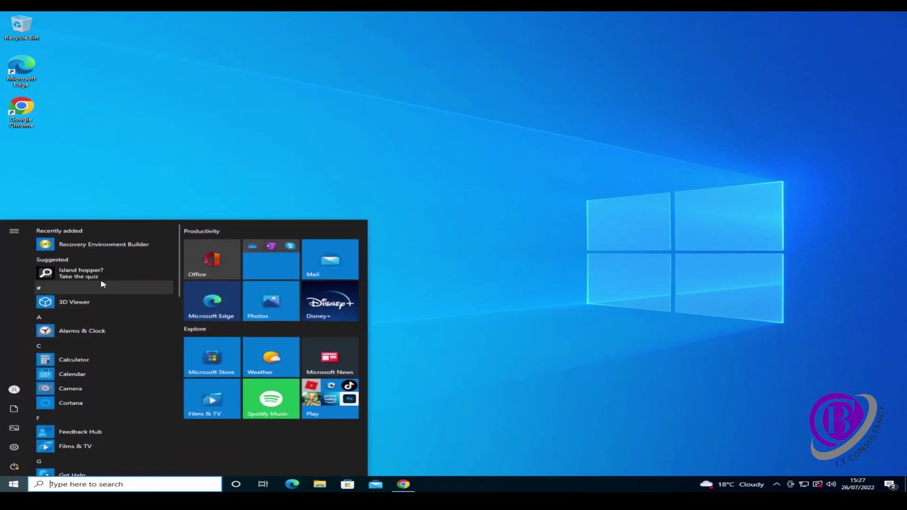
click(118, 245)
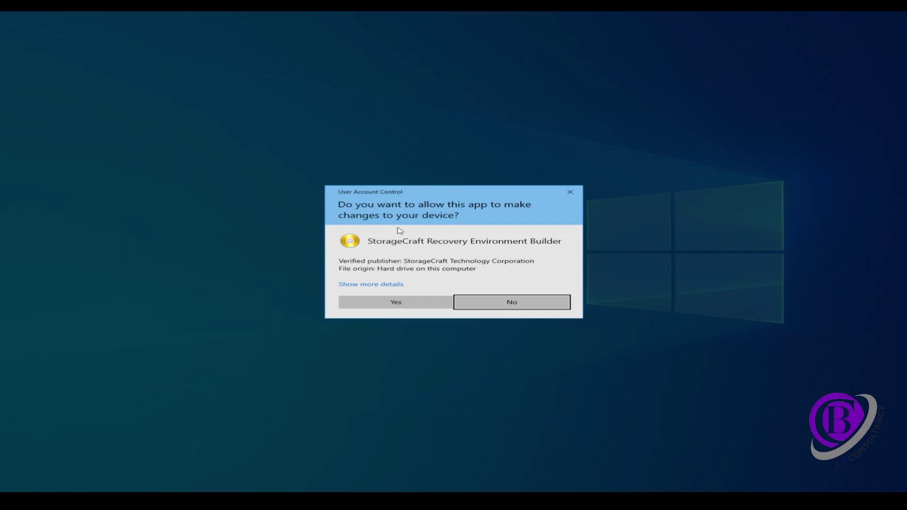
click(405, 306)
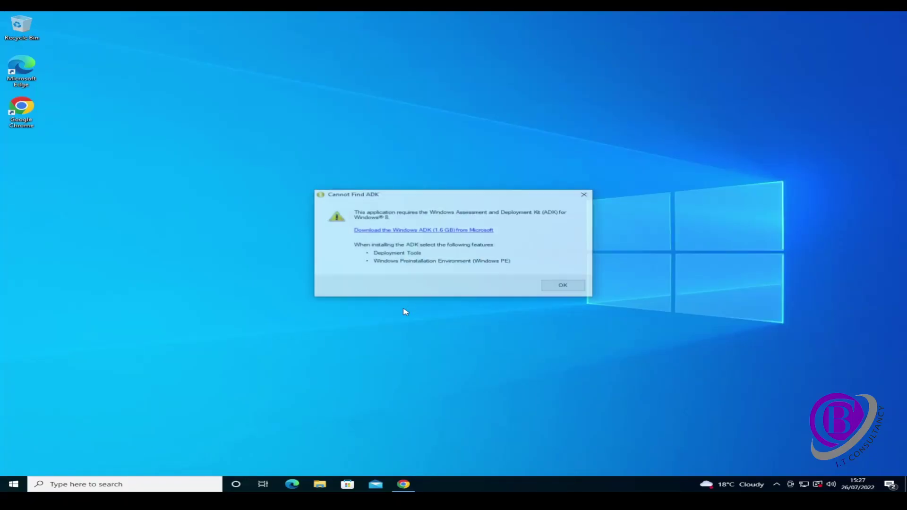
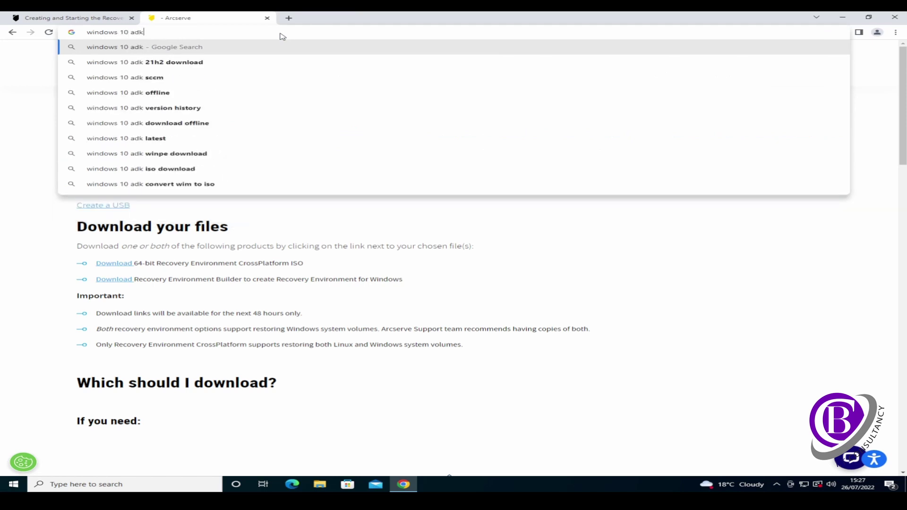
Step: Search Google for "windows 10 adk offline" using the matching suggestion
key(Down)
key(Down)
key(Down)
key(Return)
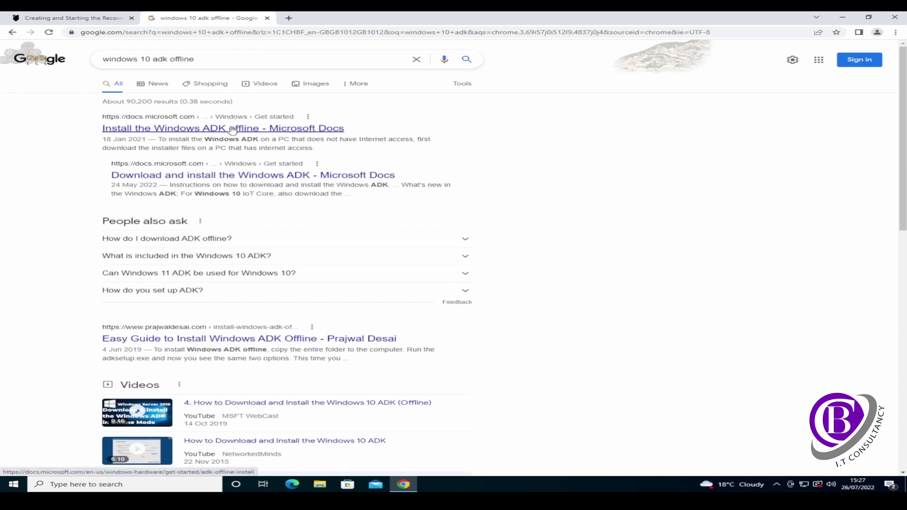
Step: Open Microsoft's "Download and install the Windows ADK" result and go to its Other ADK downloads section
click(241, 176)
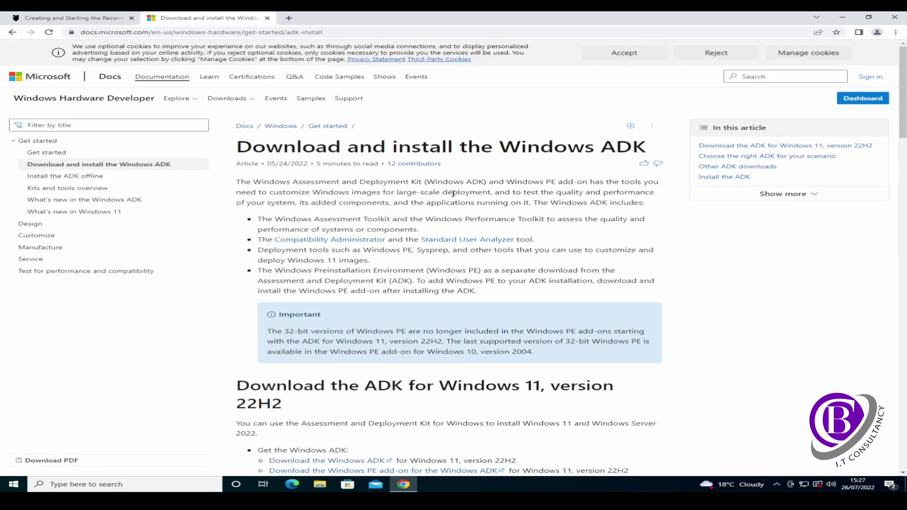
scroll(453, 193, down, 3)
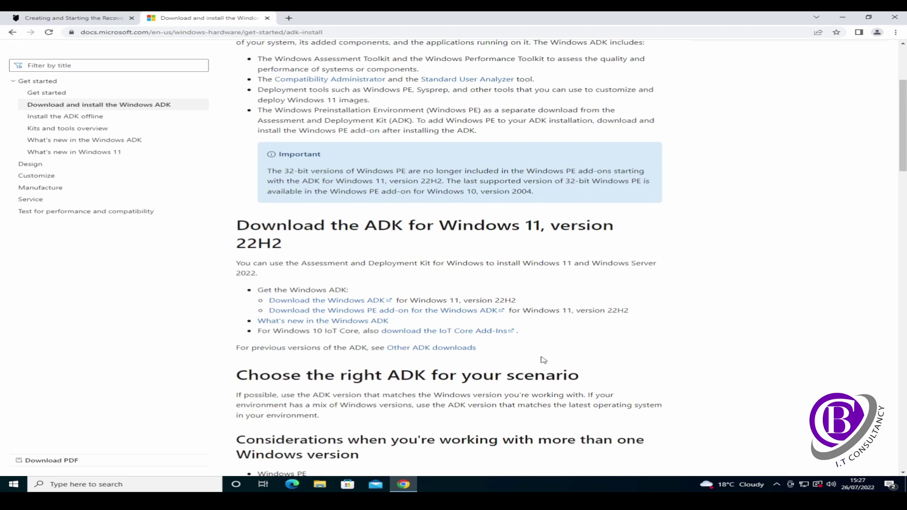
click(423, 348)
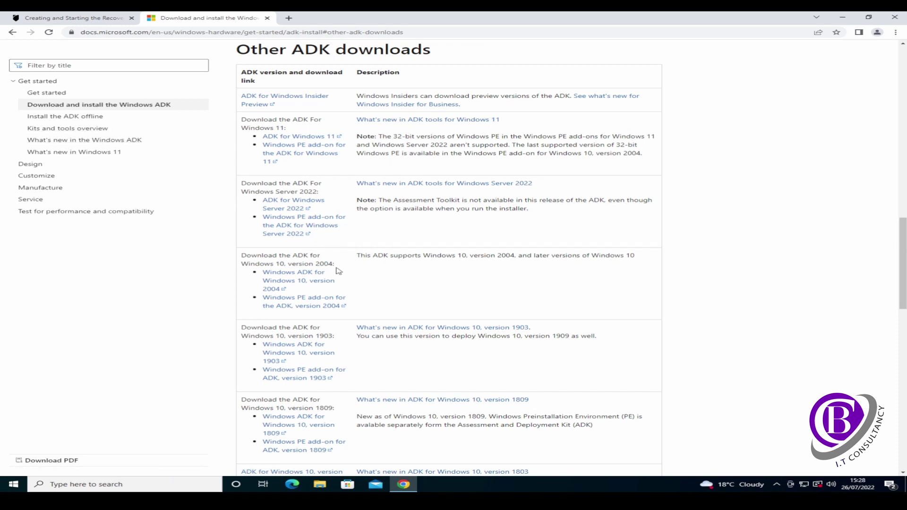
Step: Open the "Windows ADK 10 (only version 1607)" link from the Arcserve article in a new tab and switch to that tab
click(71, 20)
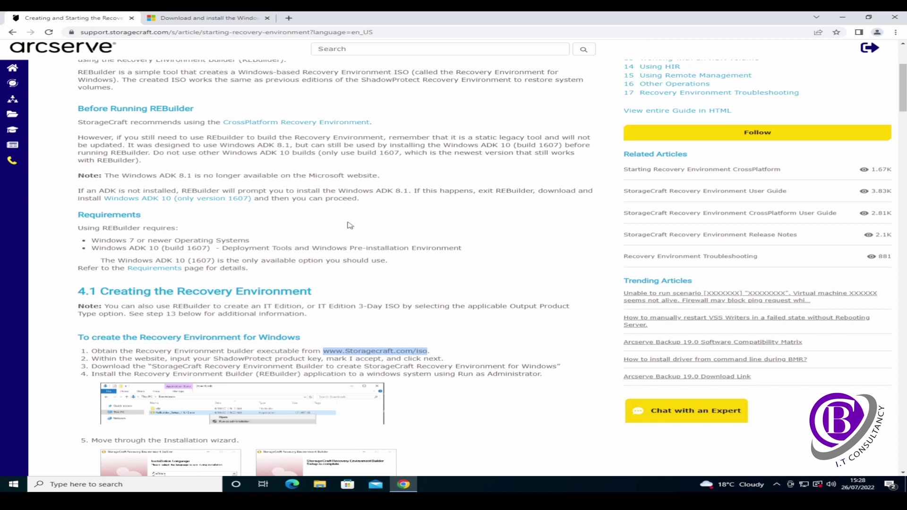
right_click(223, 203)
click(267, 211)
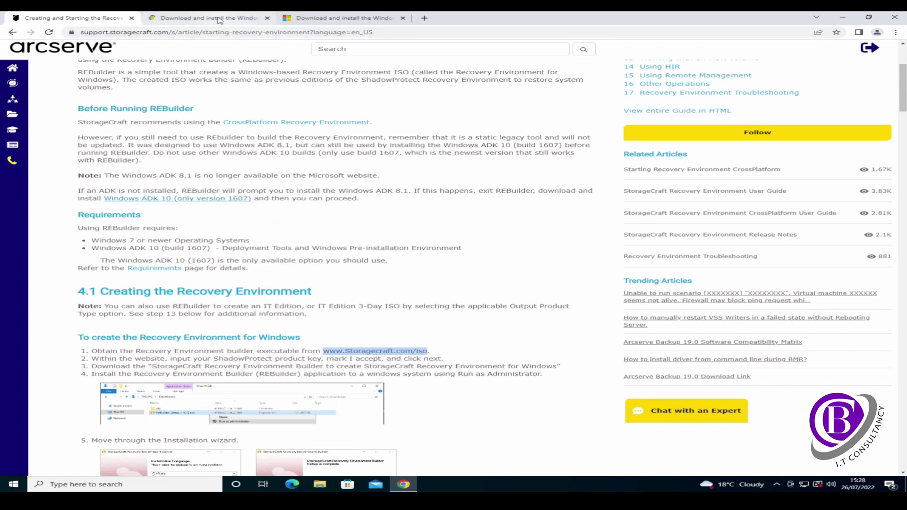
click(219, 21)
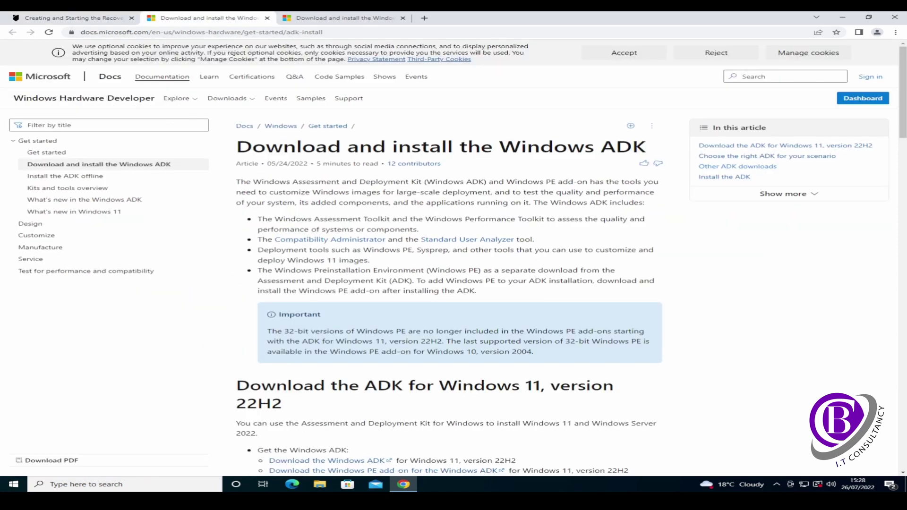
Step: Close the duplicate Microsoft tab, download ADK for Windows 10, version 1607, from the Other ADK downloads table, and run adksetup.exe
click(267, 18)
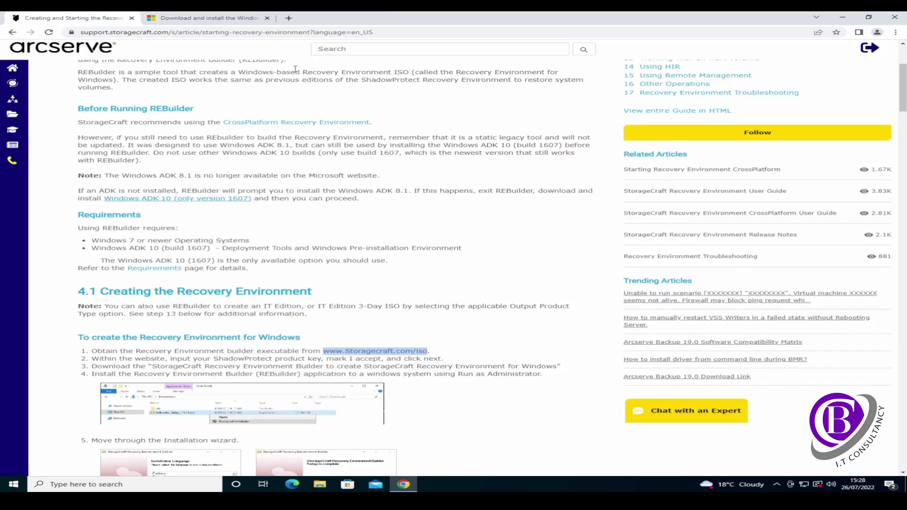
click(205, 20)
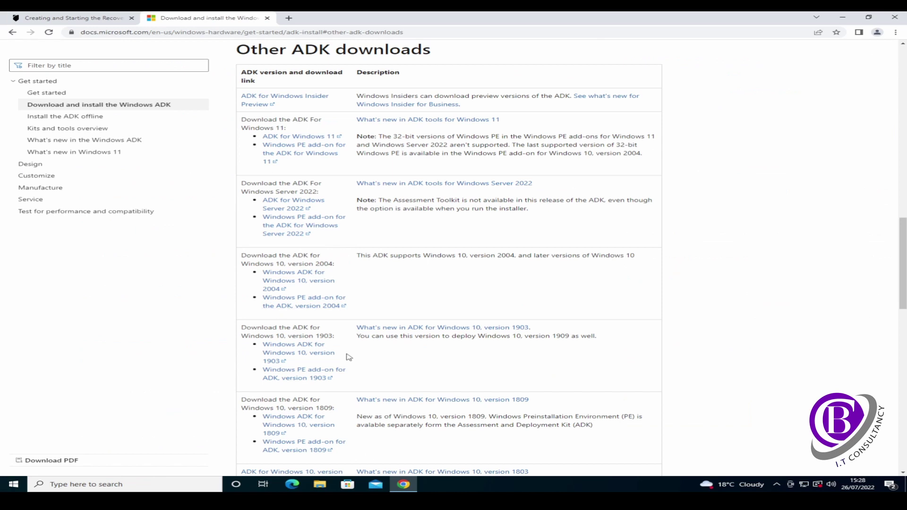
scroll(349, 356, down, 2)
scroll(349, 357, down, 3)
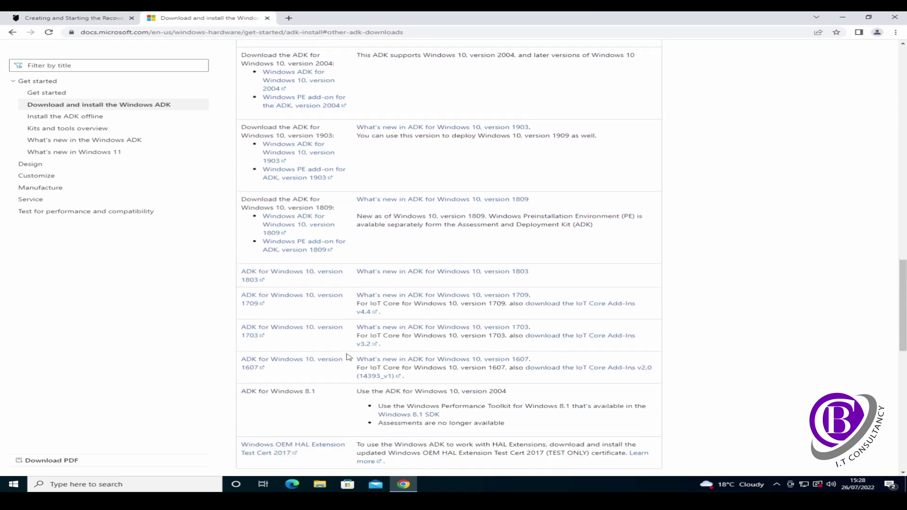
click(257, 363)
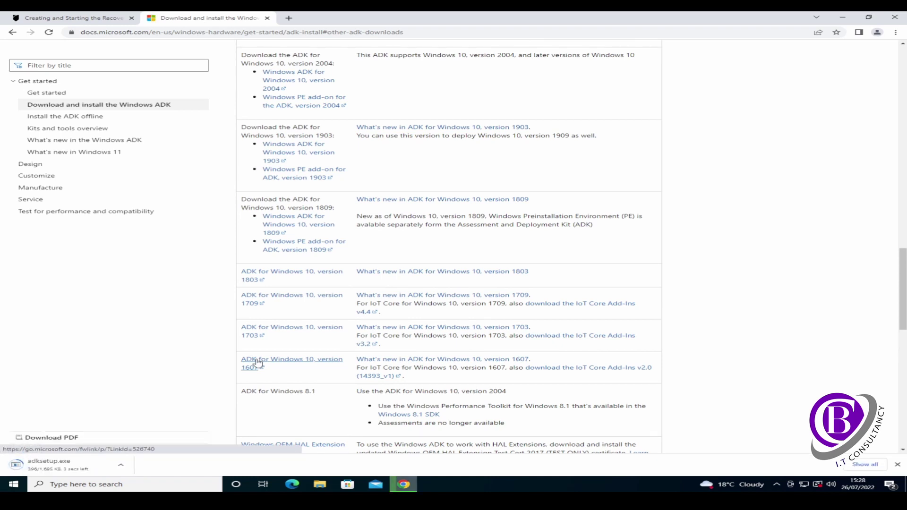
click(66, 465)
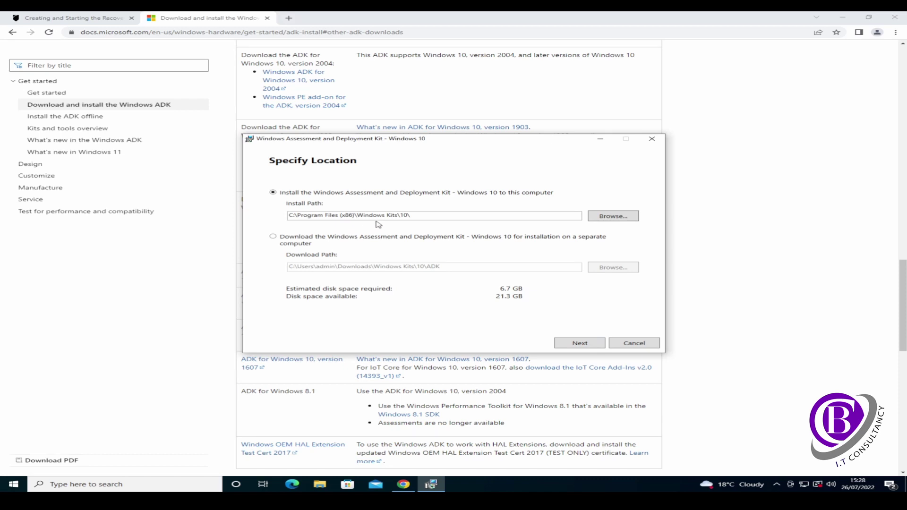
Step: Keep the default ADK install path, choose No for the Windows Kits privacy participation, and accept the license agreement
click(590, 345)
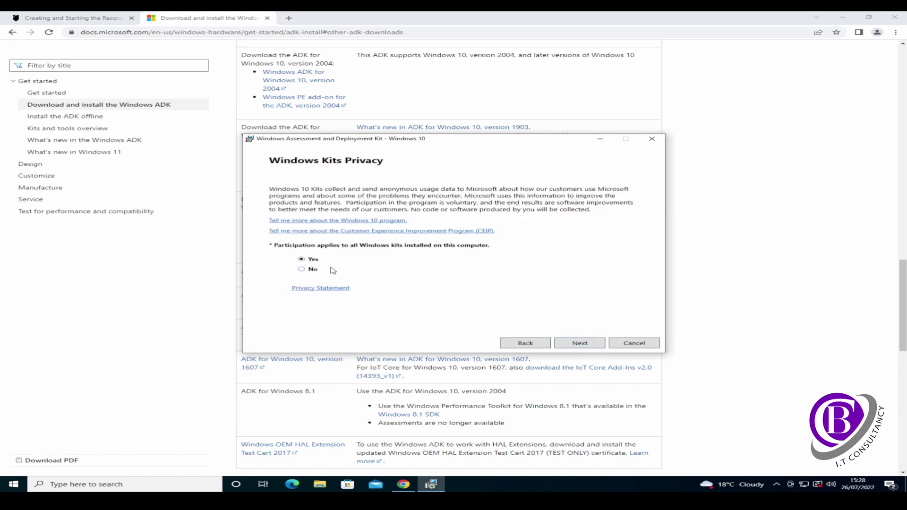
click(309, 270)
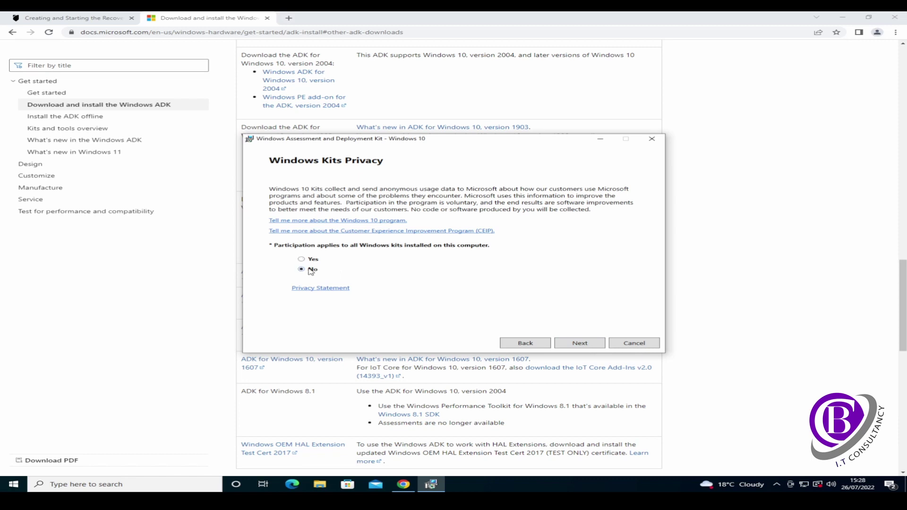
click(581, 346)
click(580, 344)
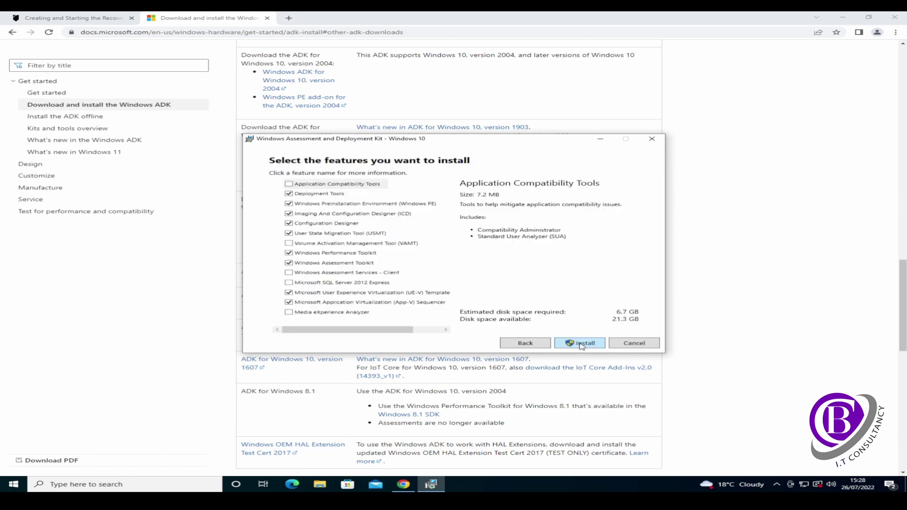
Step: Consult the Arcserve guide's required ADK features and leave only Deployment Tools and Windows Preinstallation Environment (Windows PE) selected for installation
click(101, 20)
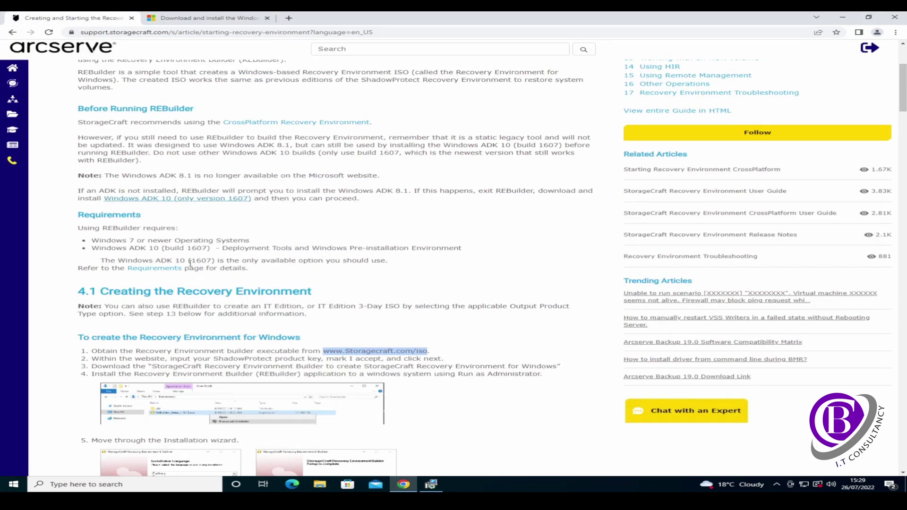
scroll(224, 258, down, 10)
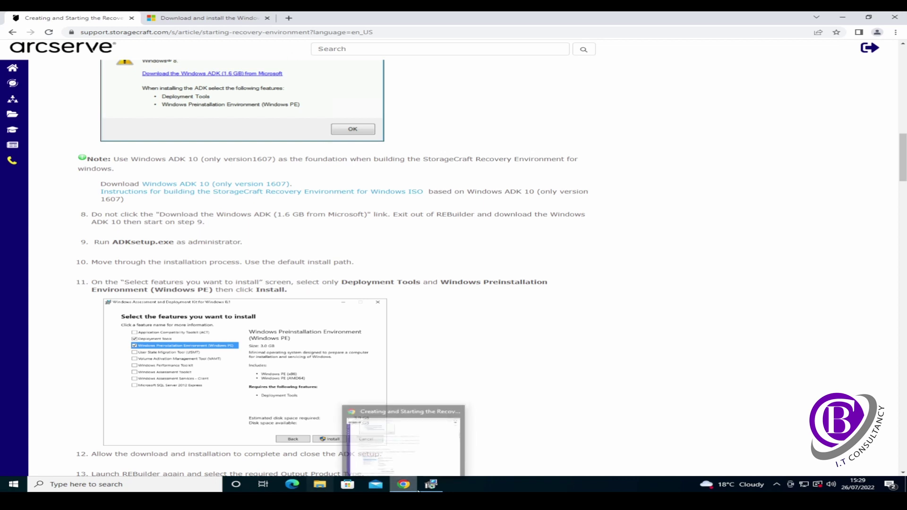
click(427, 439)
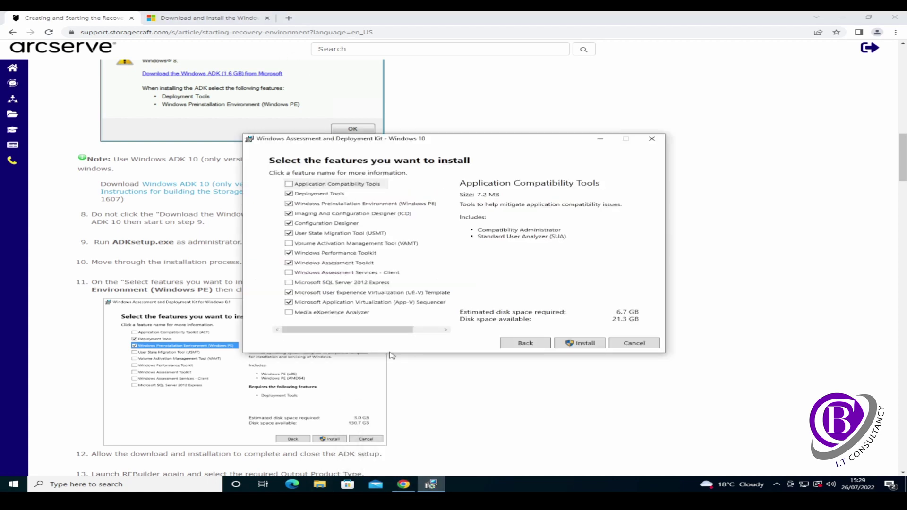
click(289, 214)
click(288, 223)
click(289, 234)
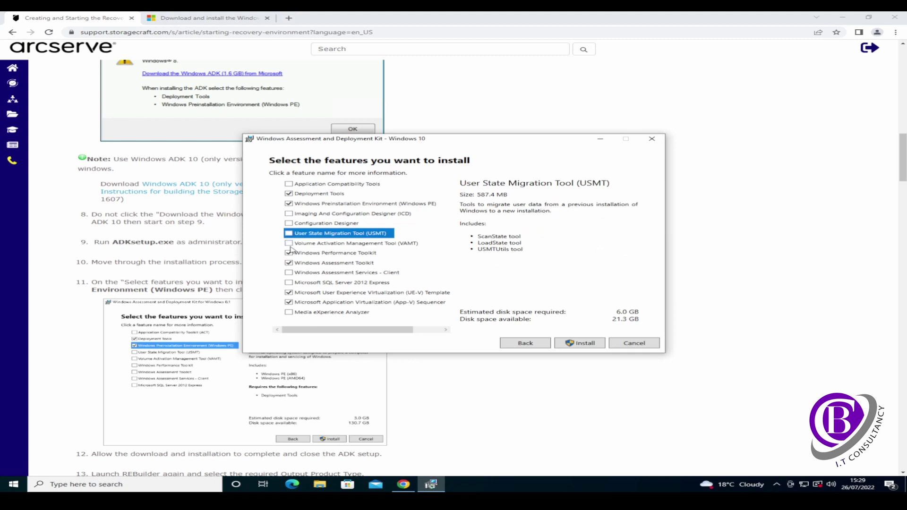
click(289, 253)
click(289, 262)
click(289, 293)
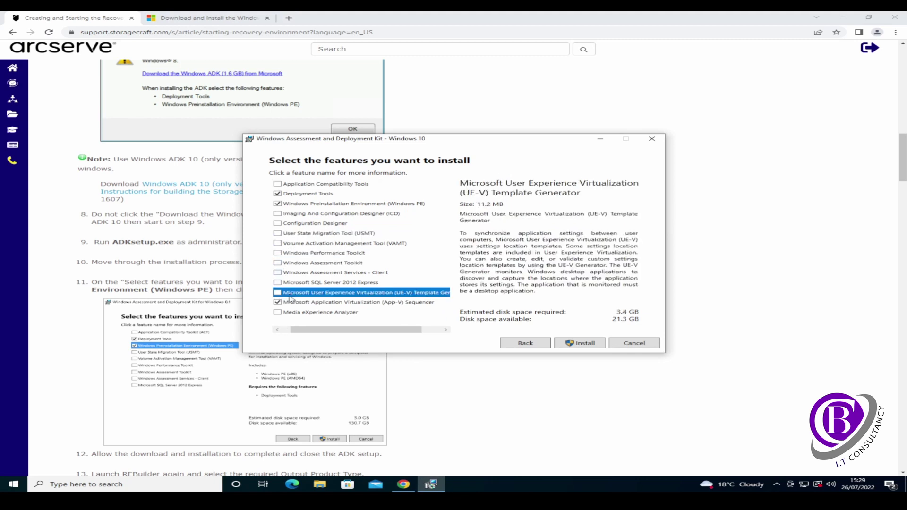
click(287, 302)
mouse_move(285, 330)
mouse_down()
mouse_move(294, 329)
mouse_move(285, 330)
mouse_up()
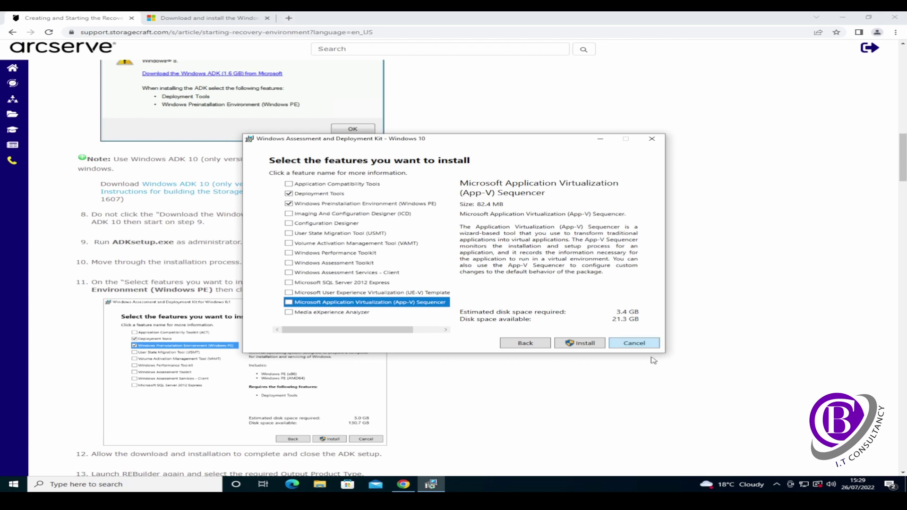
Step: Install the selected ADK features, allowing changes to the device, and close the setup wizard once the installation completes
click(595, 344)
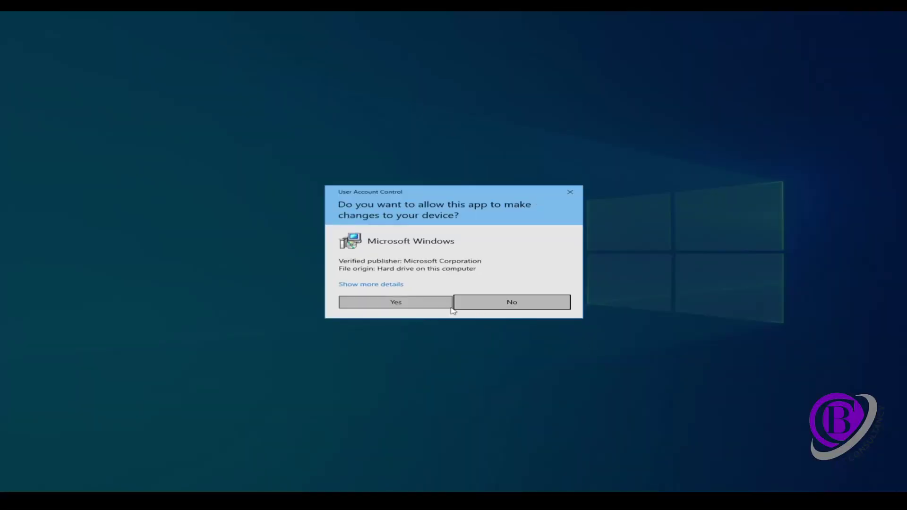
click(407, 311)
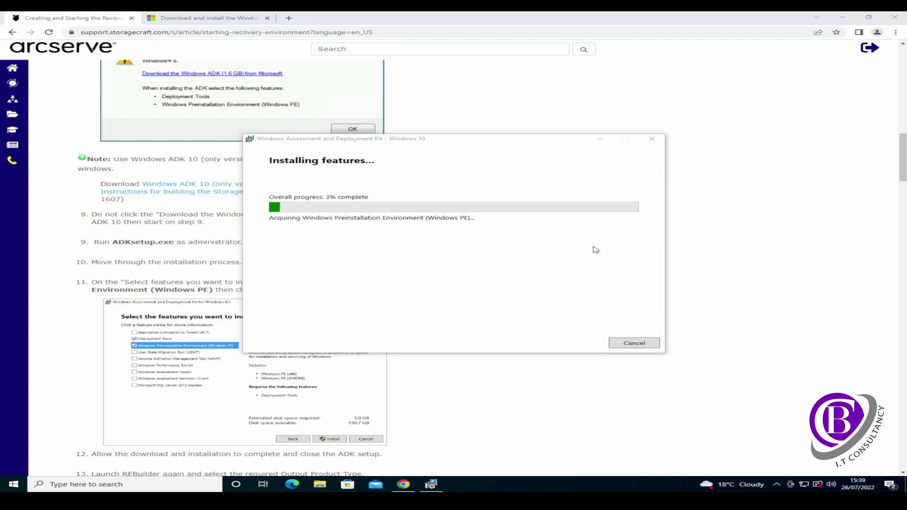
mouse_move(427, 481)
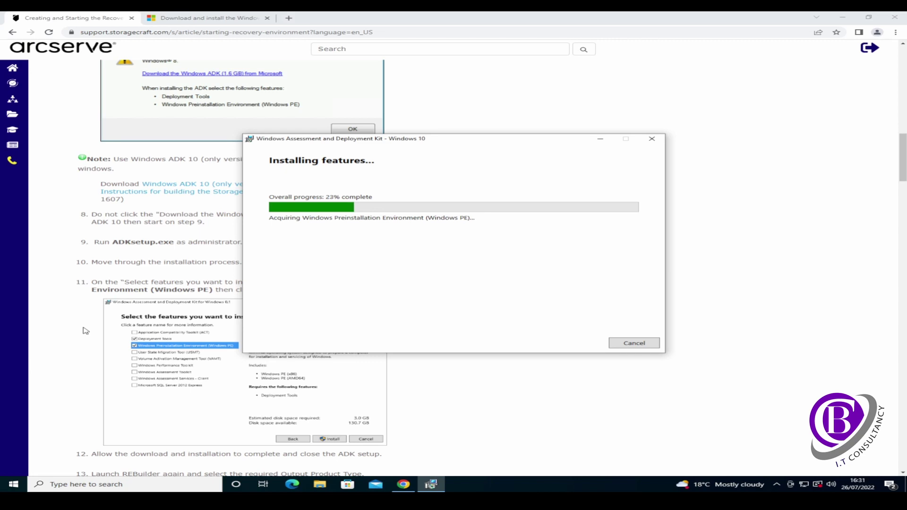
drag(409, 139, 397, 138)
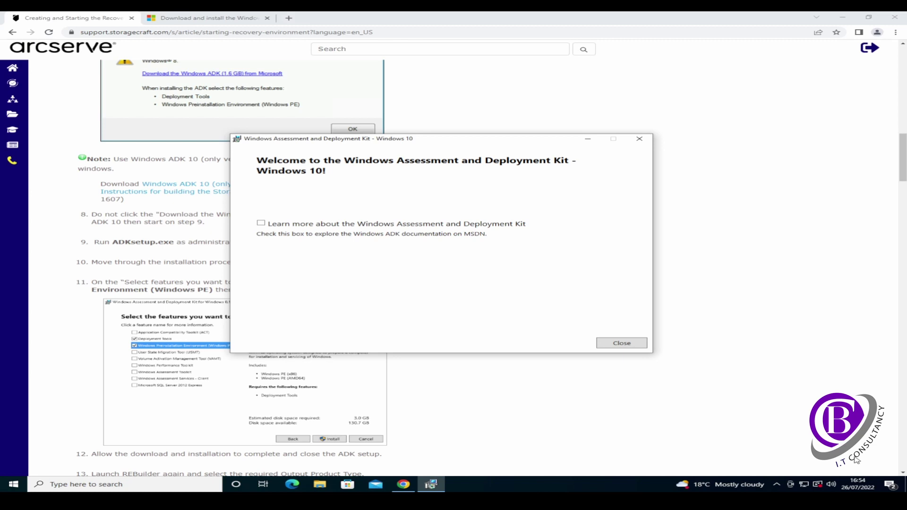
mouse_move(6, 233)
click(622, 343)
Step: Start the Recovery Environment Builder again and approve its request to make changes to the device
click(10, 485)
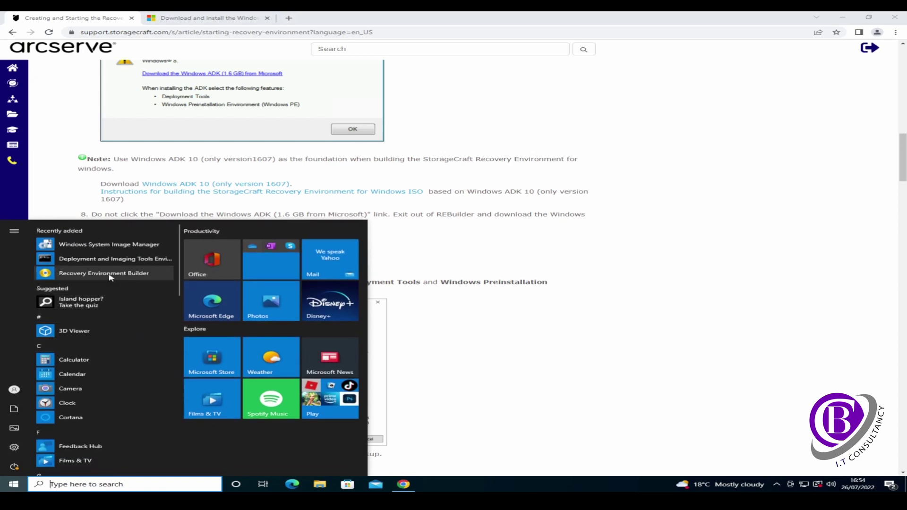
click(111, 274)
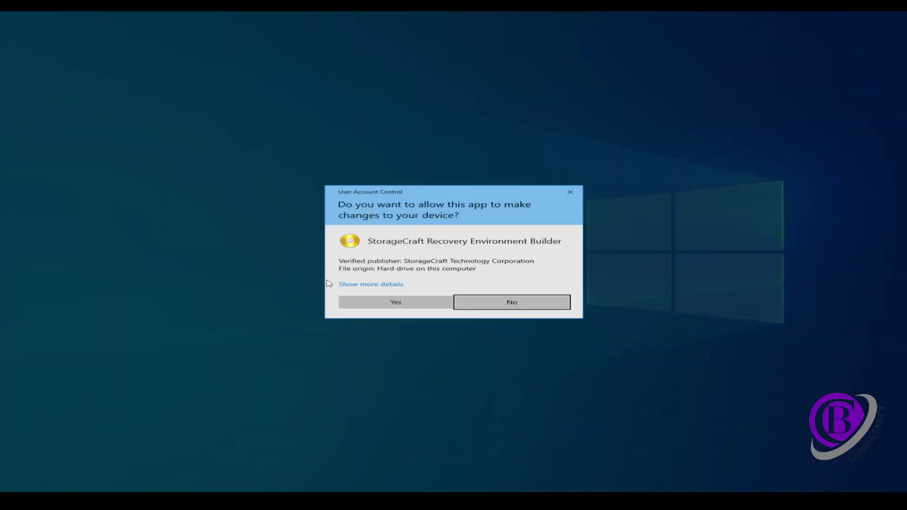
click(385, 303)
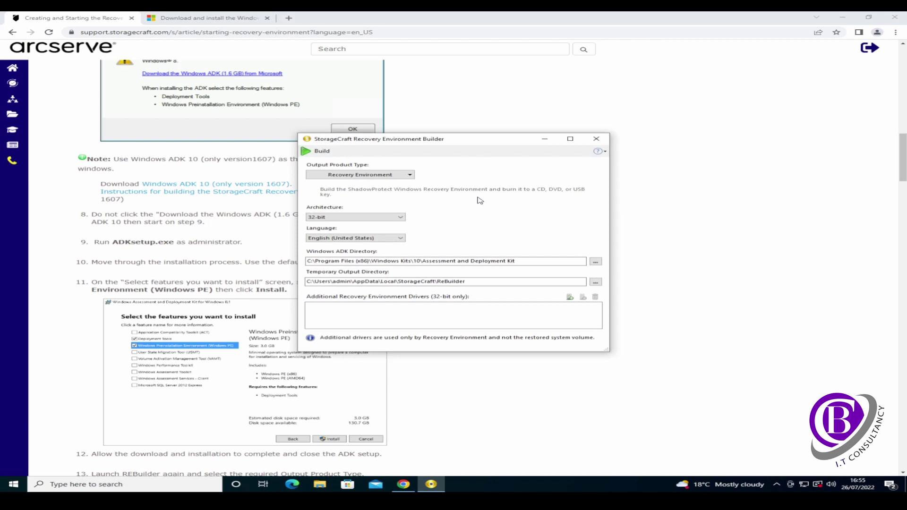
Step: Build the Recovery Environment output with 64-bit architecture and English (United States) as the language, and acknowledge the completed build
click(408, 178)
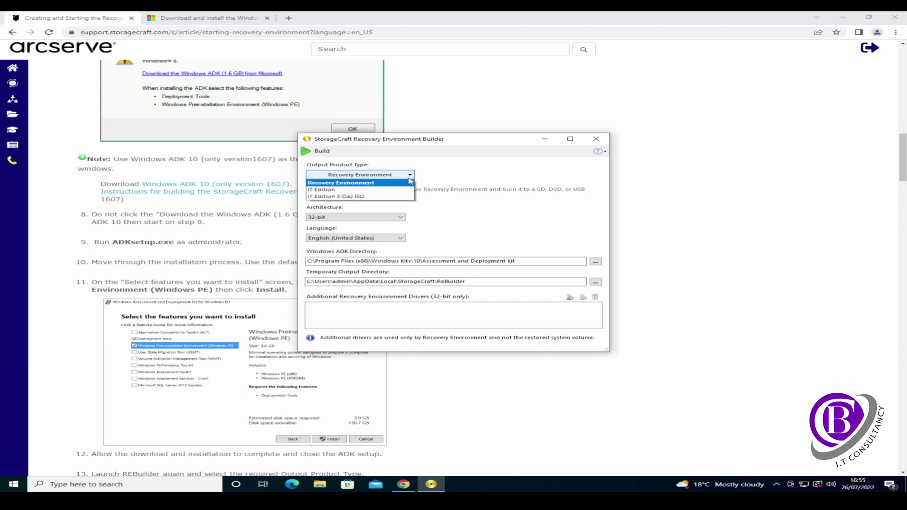
click(409, 181)
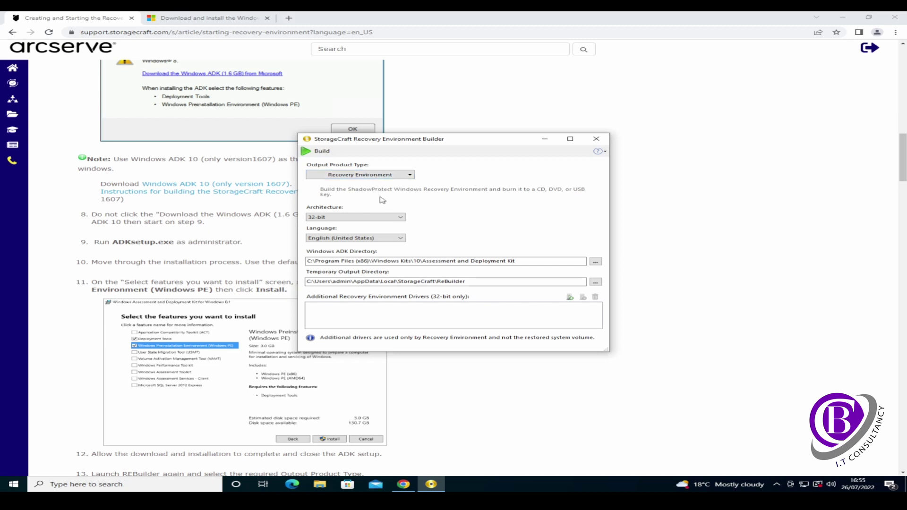
click(401, 217)
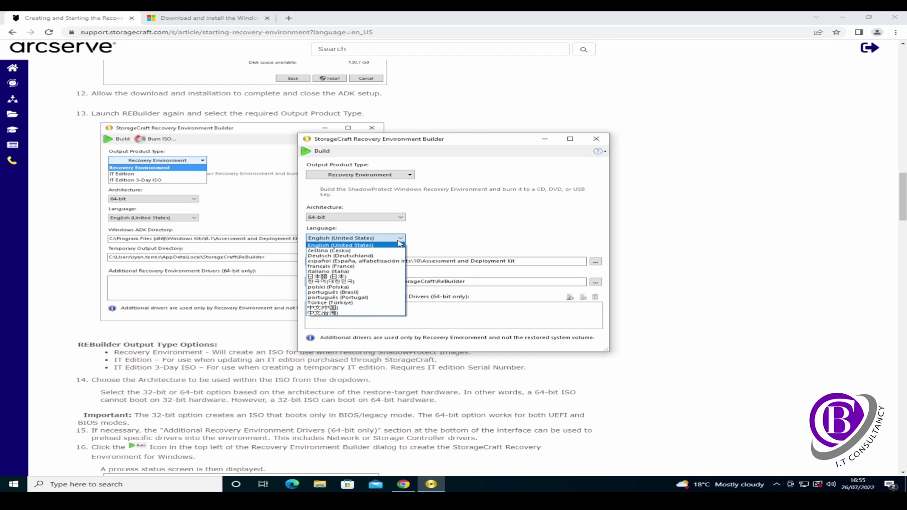
click(429, 224)
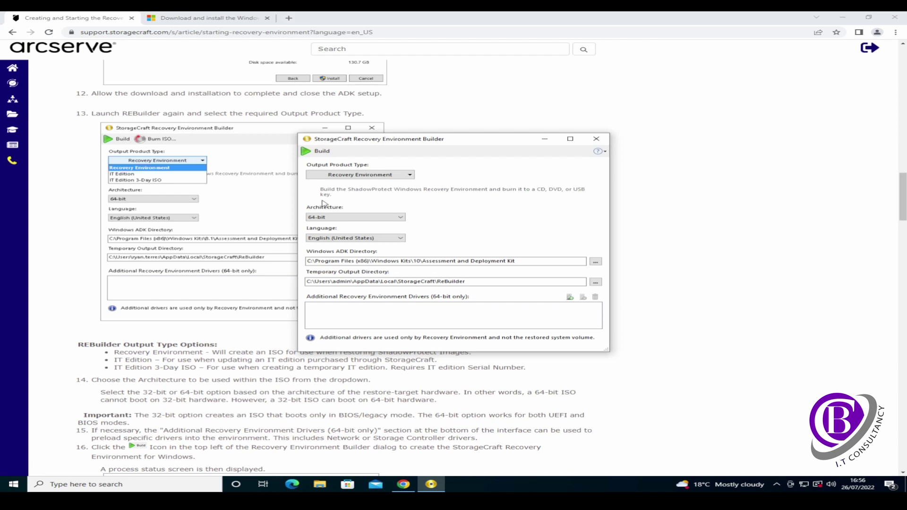
click(321, 154)
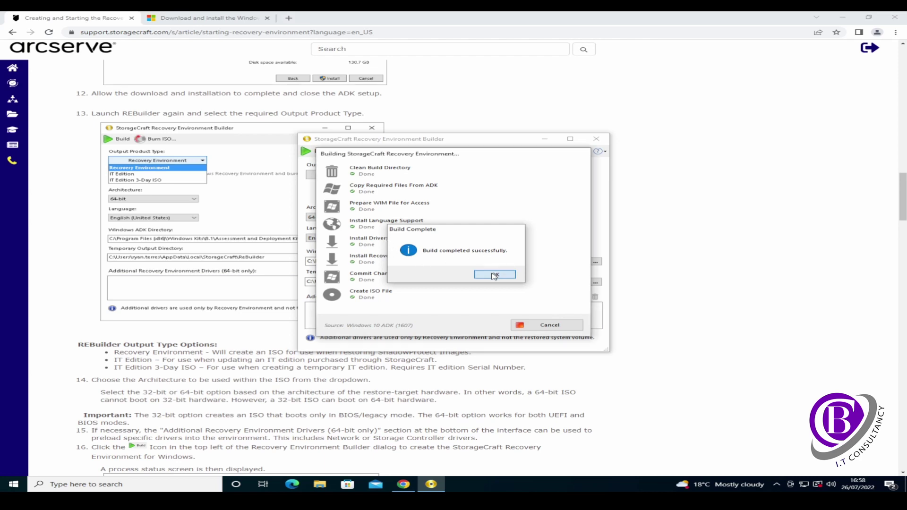
click(494, 276)
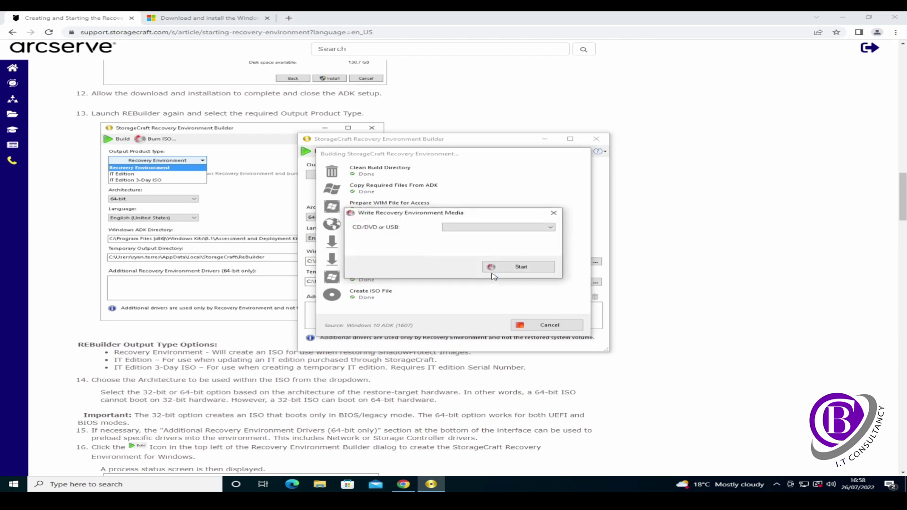
Step: Check the available CD/DVD or USB targets for writing the recovery media, reopening Burn ISO to check again, and close the dialog
click(535, 229)
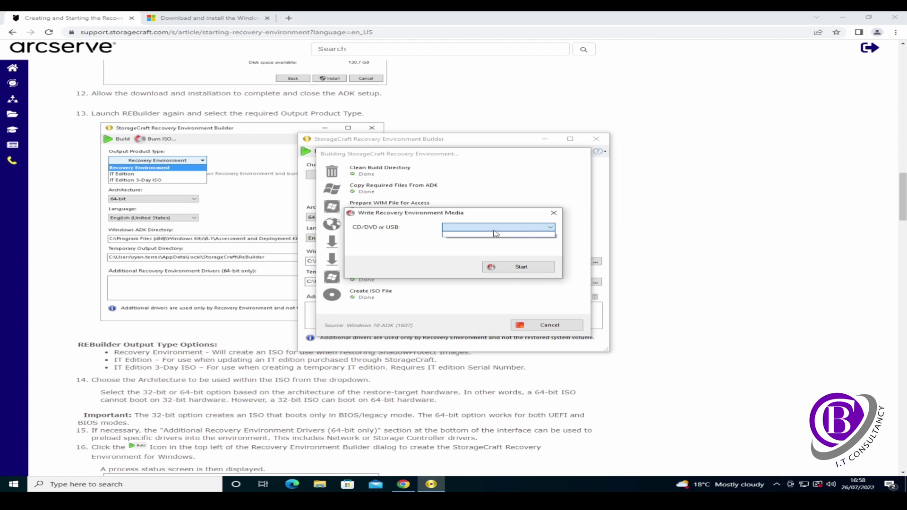
click(556, 213)
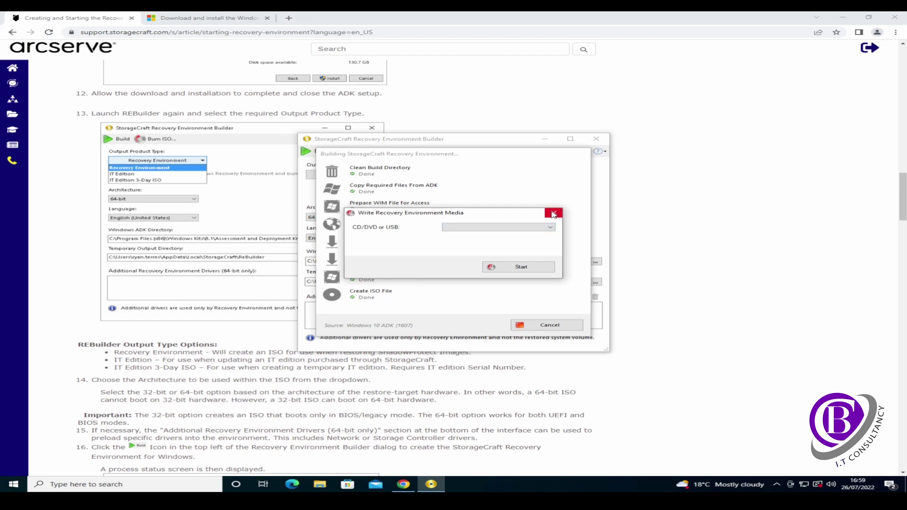
click(560, 216)
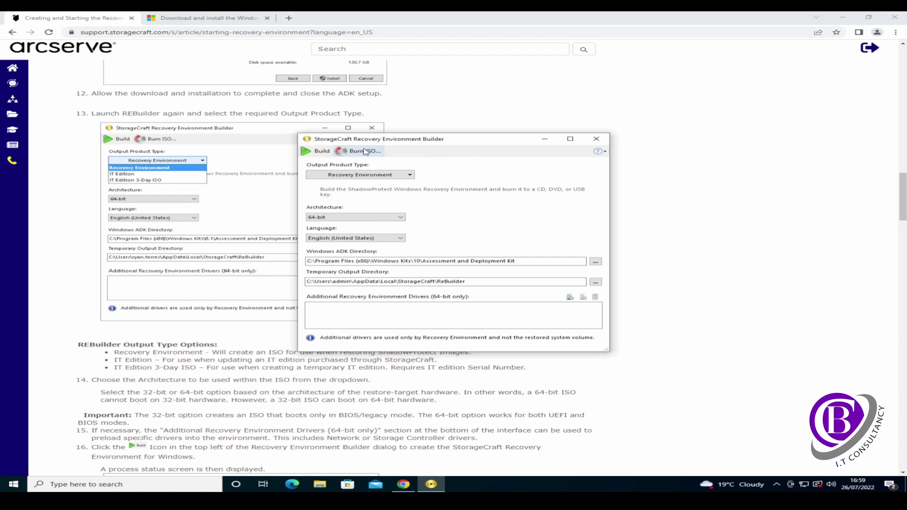
click(364, 151)
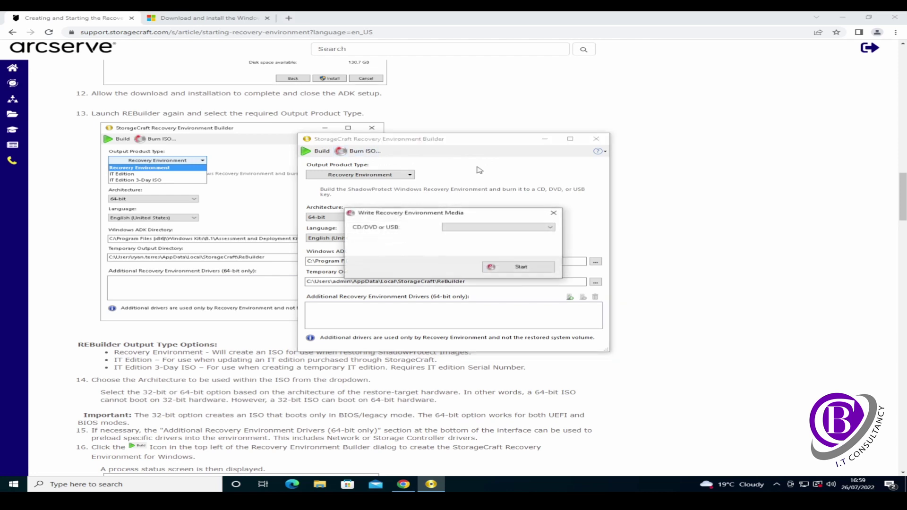
click(518, 228)
click(523, 228)
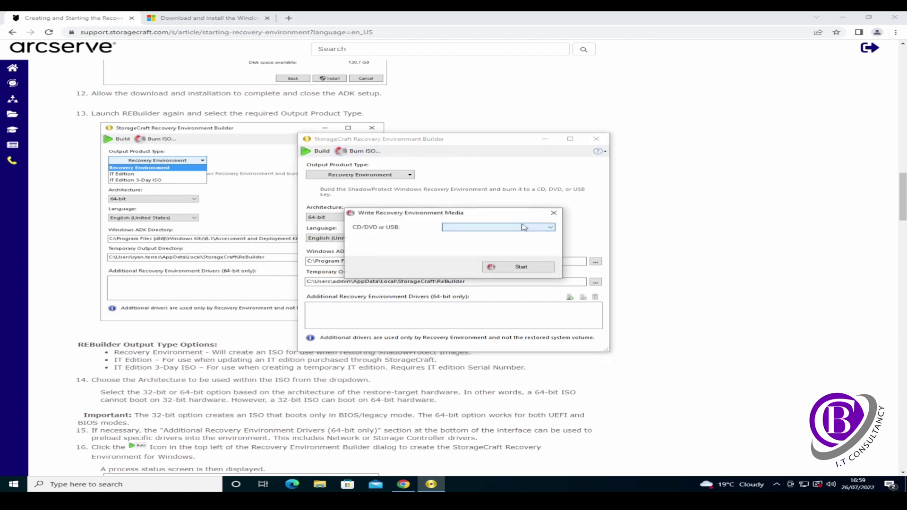
click(554, 213)
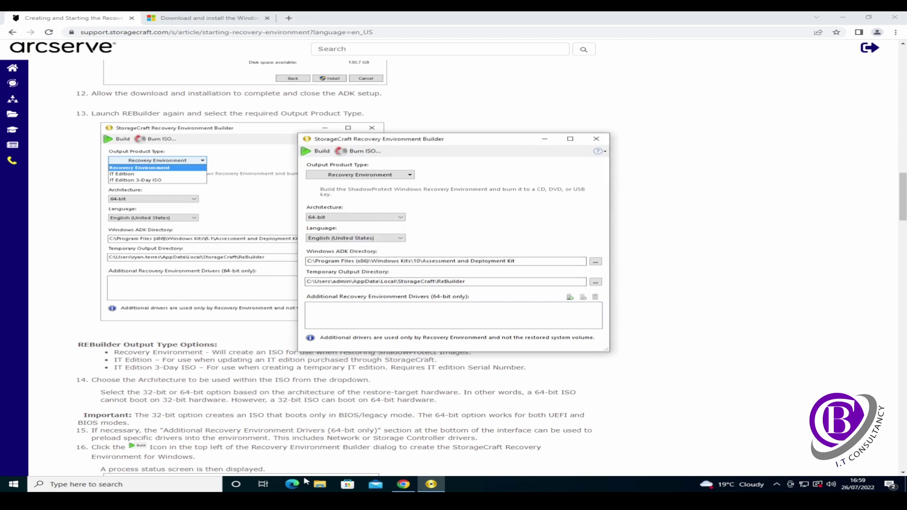
Step: Switch to File Explorer, move its window clear of the builder's output path, and browse to C:\Users\admin
key(super+e)
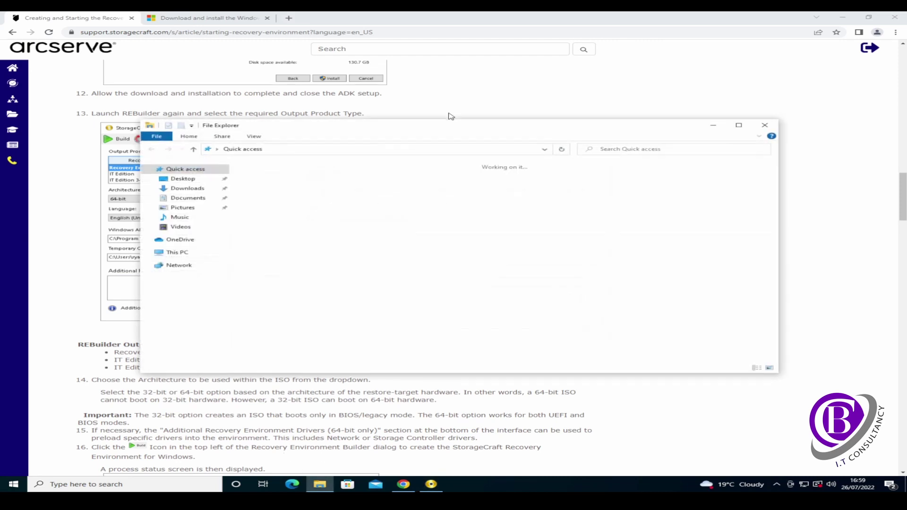
drag(469, 139, 613, 299)
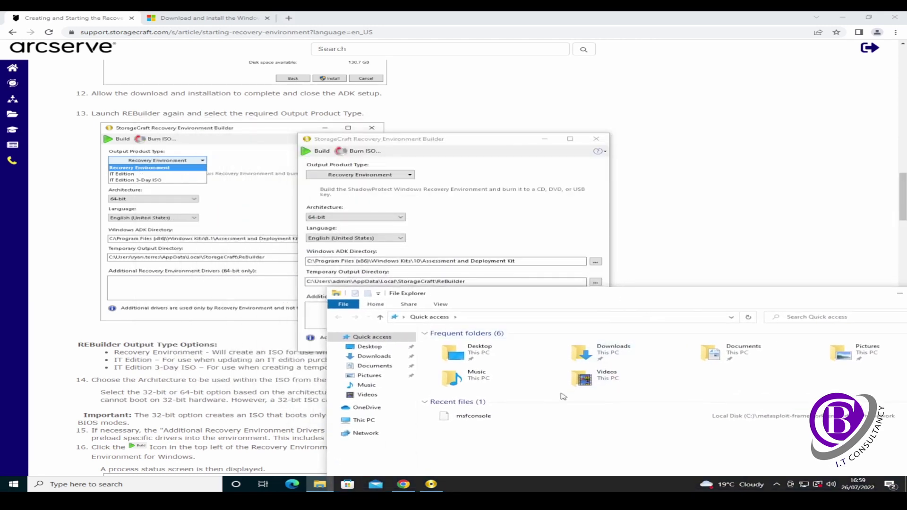
click(360, 424)
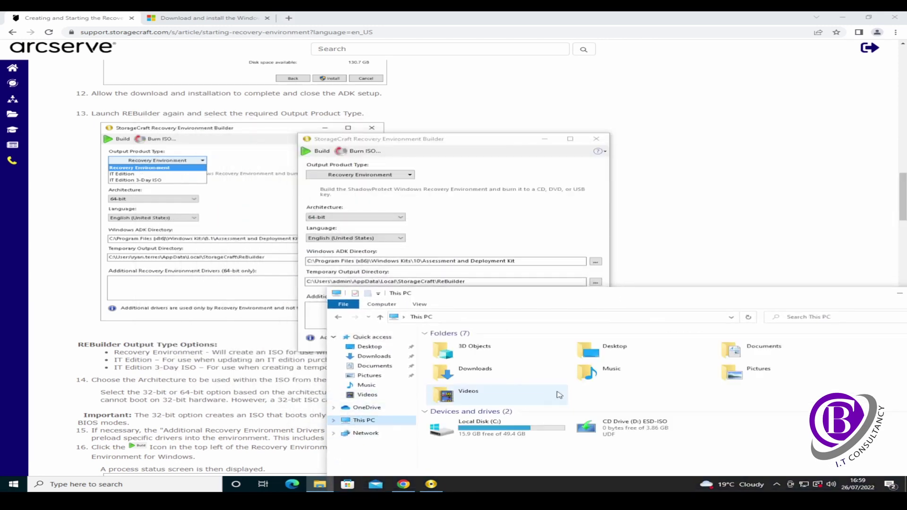
click(534, 434)
double_click(534, 434)
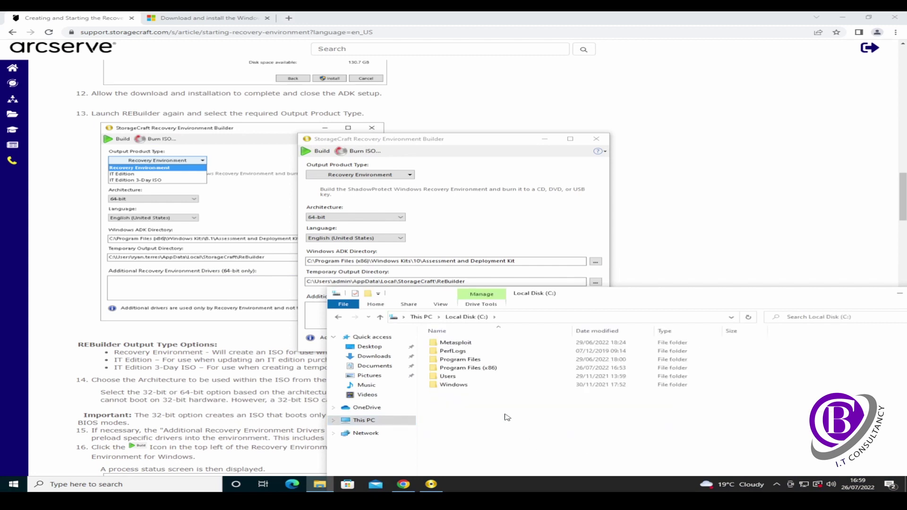
double_click(455, 378)
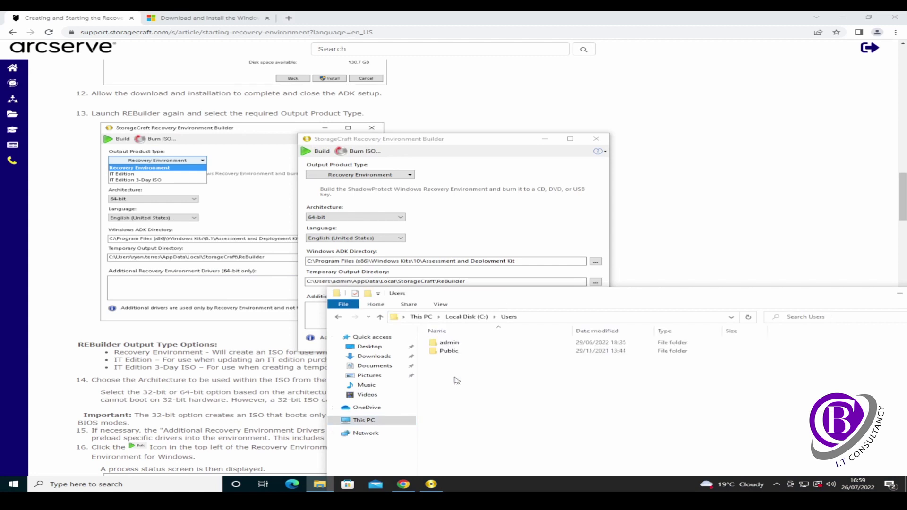
click(459, 347)
double_click(459, 346)
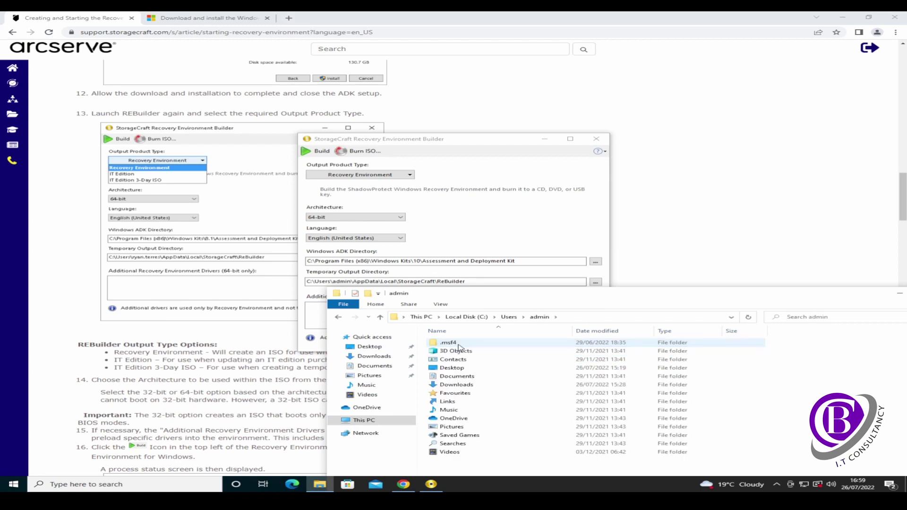
Step: Go to the hidden AppData folder inside the admin profile by extending the path to C:\Users\admin\AppData
click(590, 321)
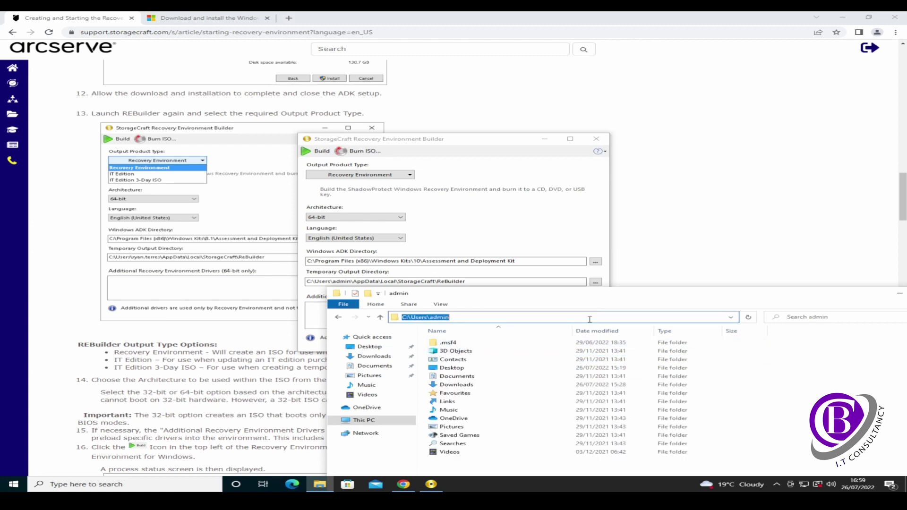
click(590, 320)
text(\AppData)
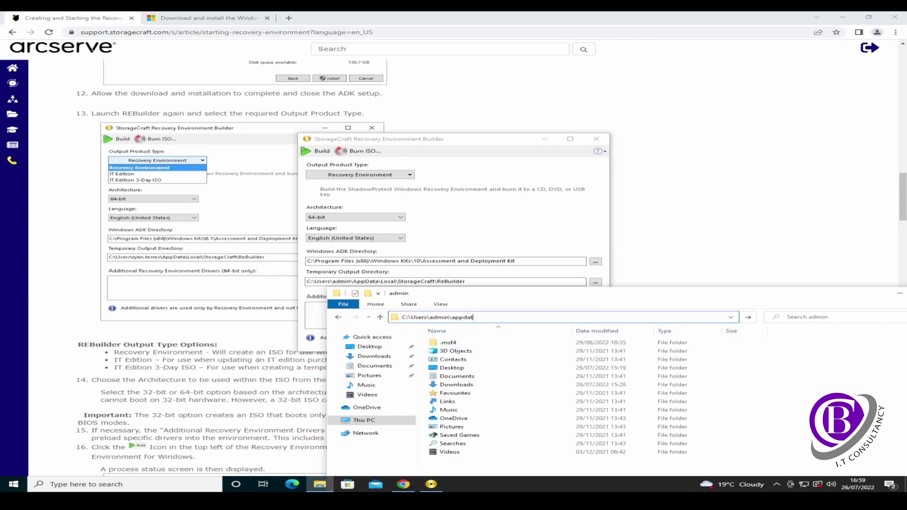
key(Return)
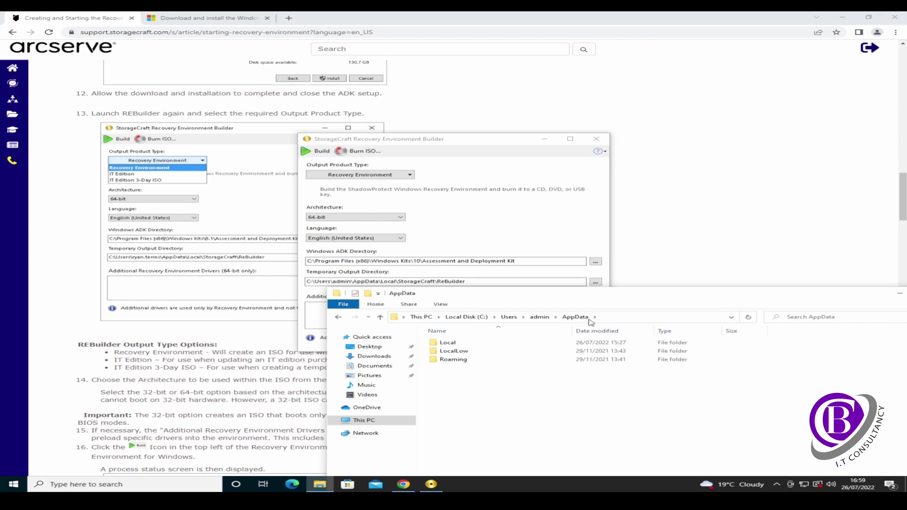
Step: Open Local\StorageCraft\ReBuilder, select the ShadowProtect recovery environment disc image, and widen the Name column to show its full file name
double_click(448, 343)
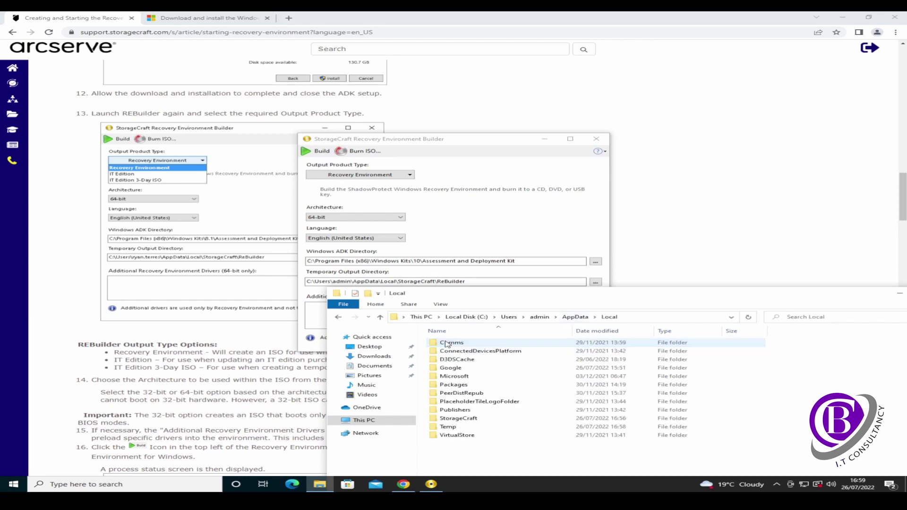
double_click(465, 418)
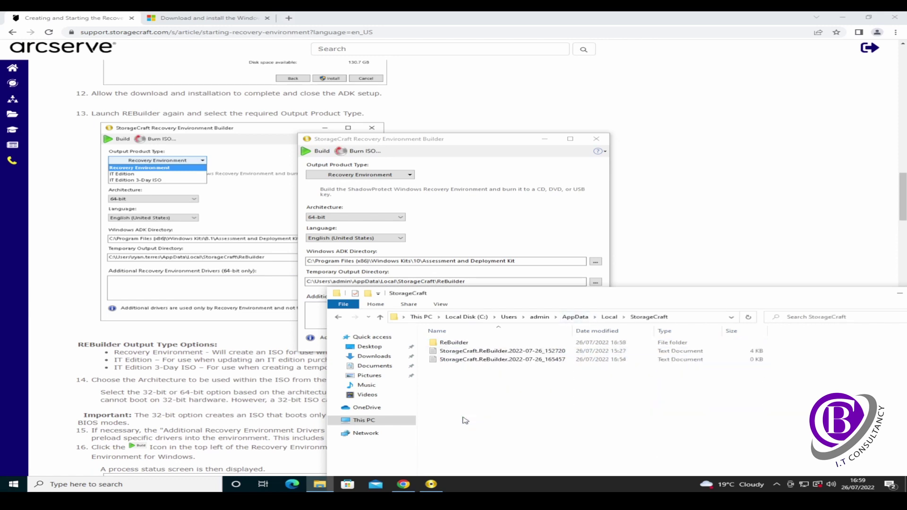
double_click(455, 343)
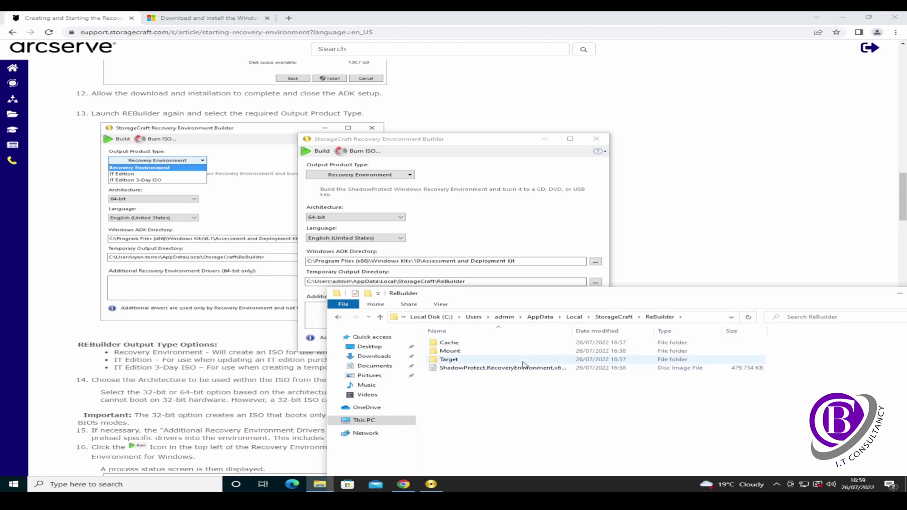
click(504, 370)
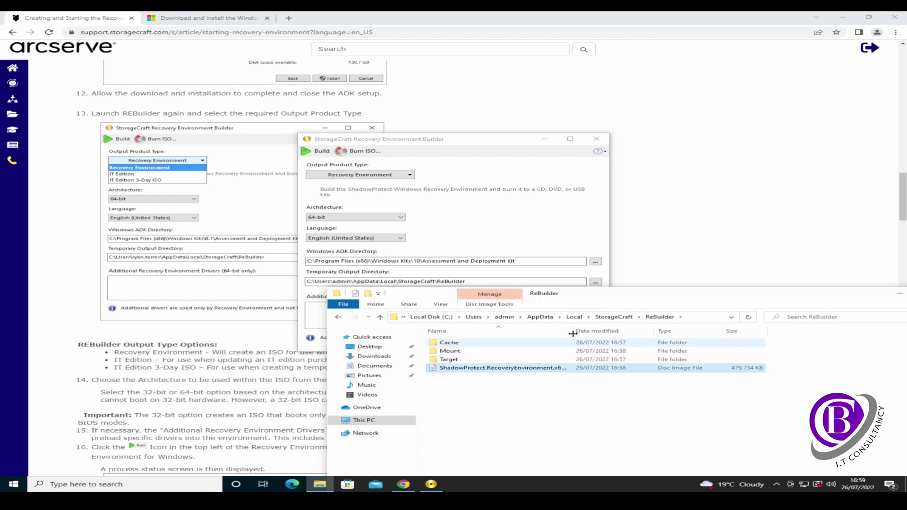
drag(574, 332, 649, 332)
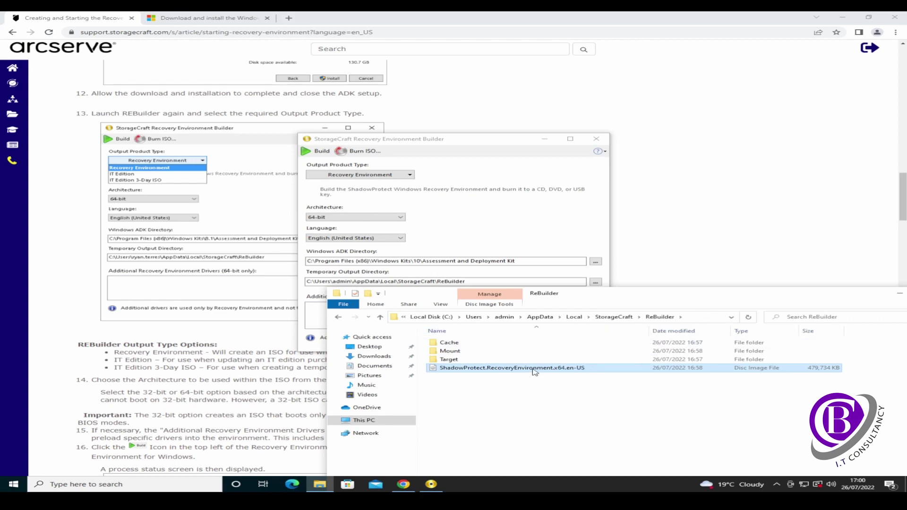